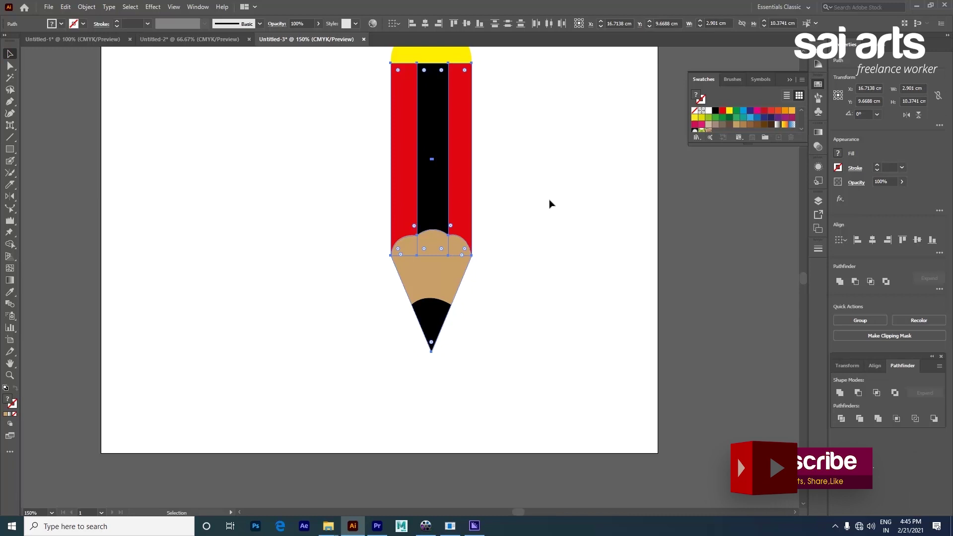
# Recentre the view, then move the tan pencil tip aside and undo to inspect its pieces
pyautogui.moveTo(503, 217); pyautogui.dragTo(485, 258)
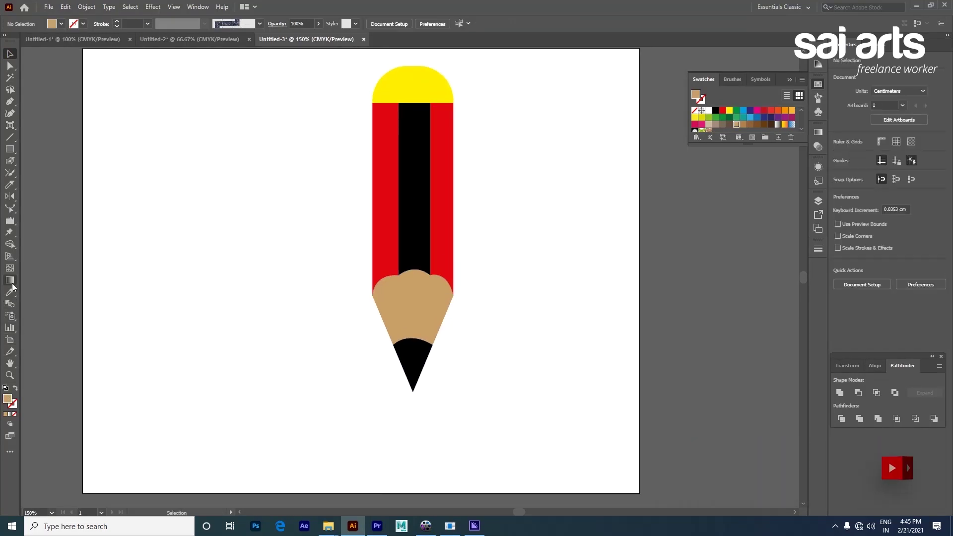
pyautogui.moveTo(13, 245); pyautogui.dragTo(49, 244)
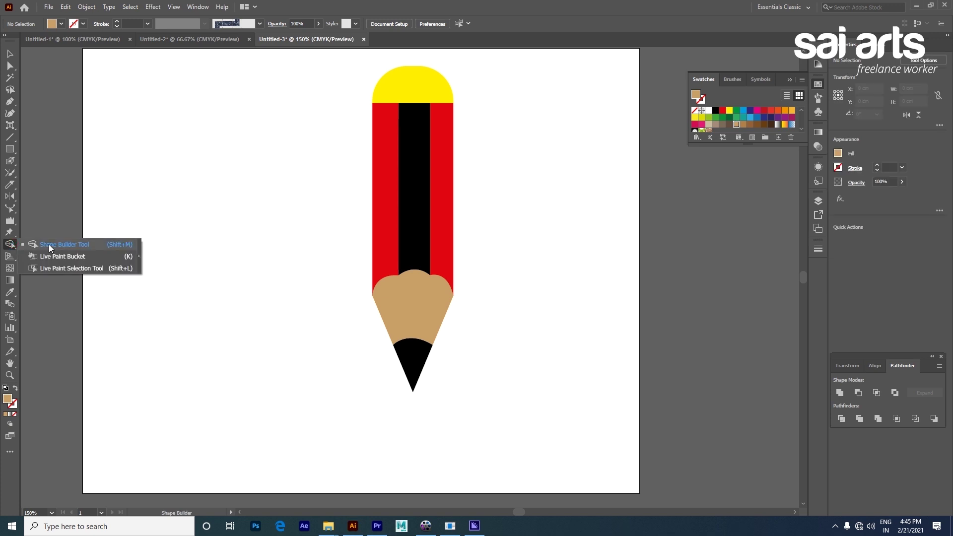
pyautogui.click(10, 55)
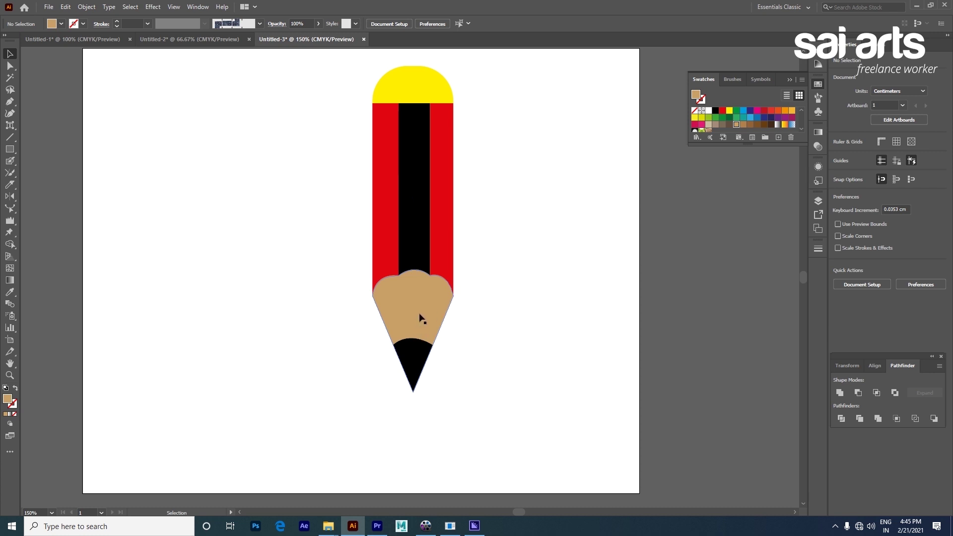
pyautogui.moveTo(439, 313); pyautogui.dragTo(531, 314)
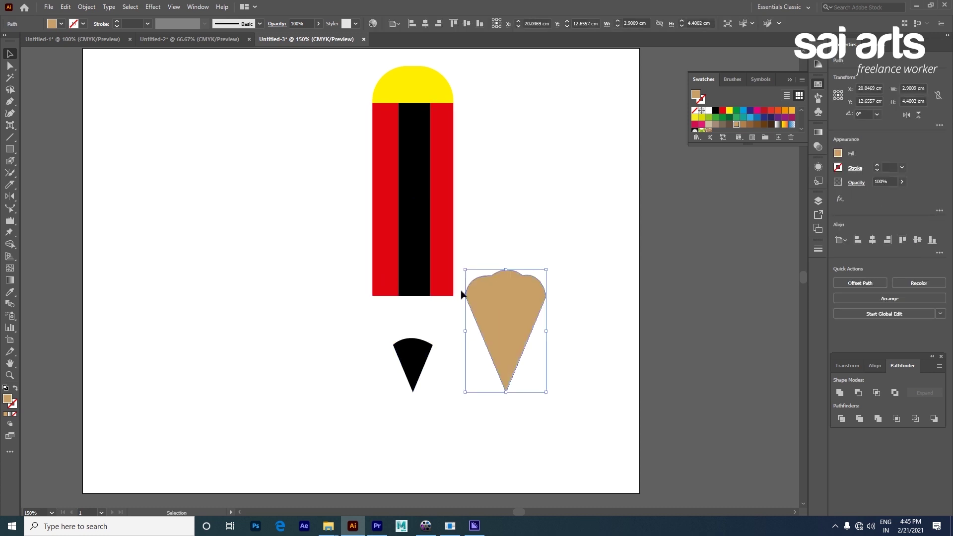
pyautogui.hotkey('ctrl', 'z')
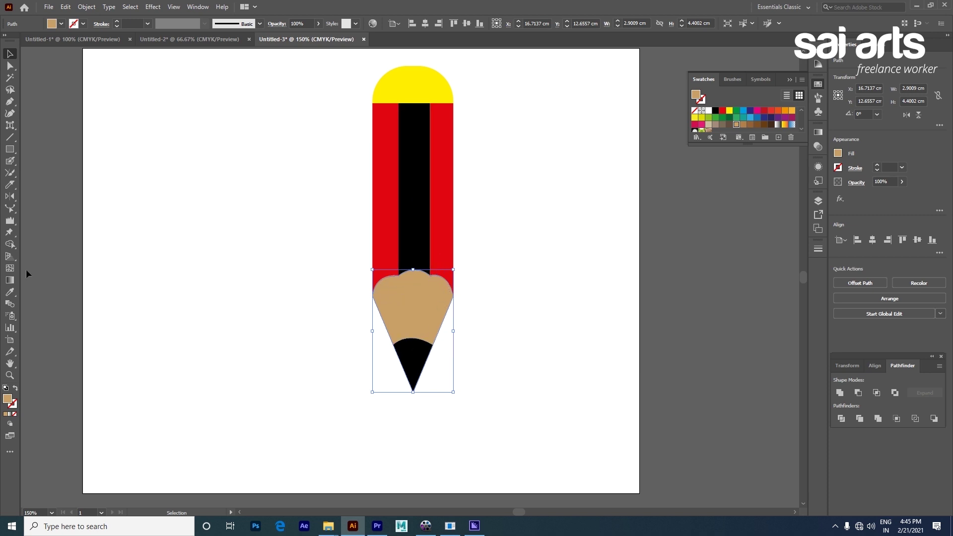
# Select the lower pencil pieces and merge the cone regions with the Shape Builder tool
pyautogui.click(479, 294)
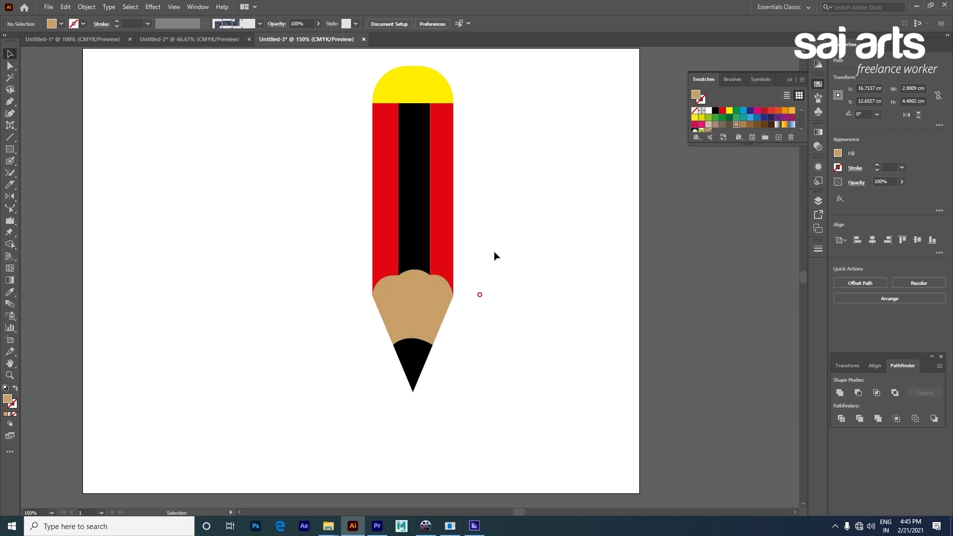
pyautogui.moveTo(493, 242); pyautogui.dragTo(341, 329)
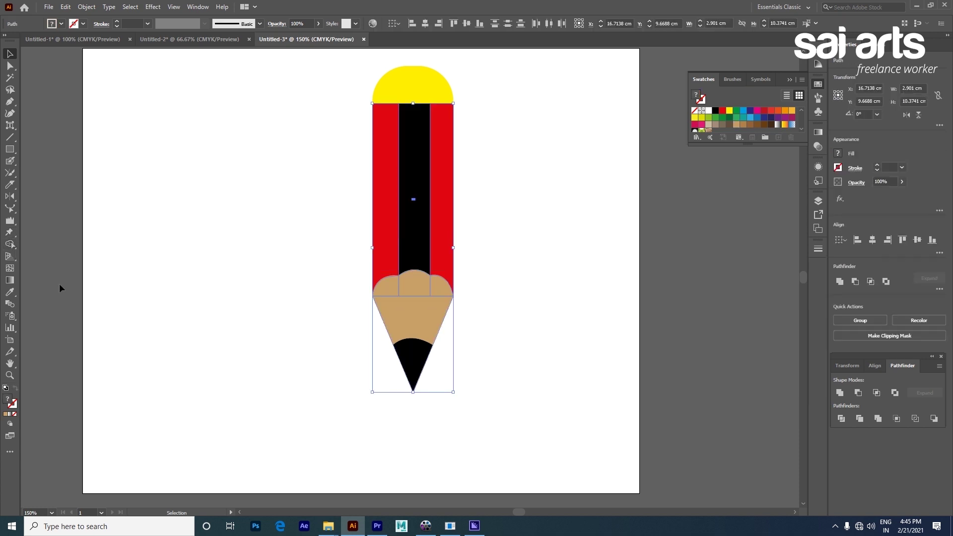
pyautogui.click(10, 244)
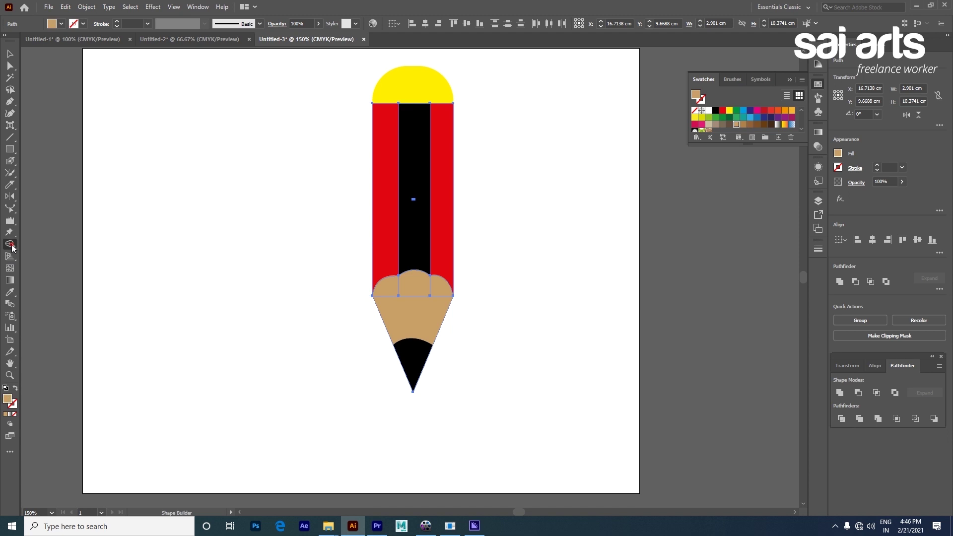
pyautogui.moveTo(394, 302)
pyautogui.mouseDown()
pyautogui.moveTo(400, 311)
pyautogui.moveTo(404, 287)
pyautogui.moveTo(438, 285)
pyautogui.mouseUp()
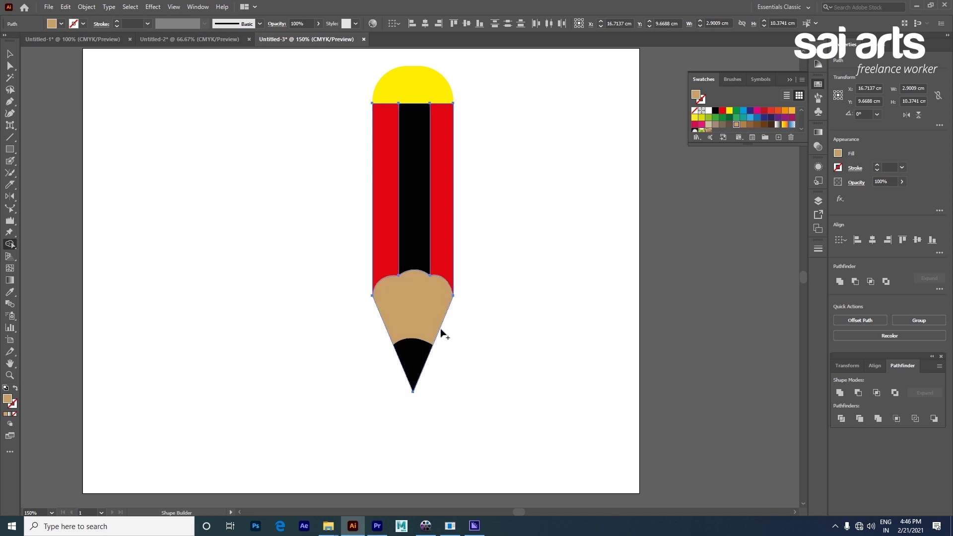
# Move the merged tan cone aside and undo to confirm the pencil stays whole
pyautogui.press('v')
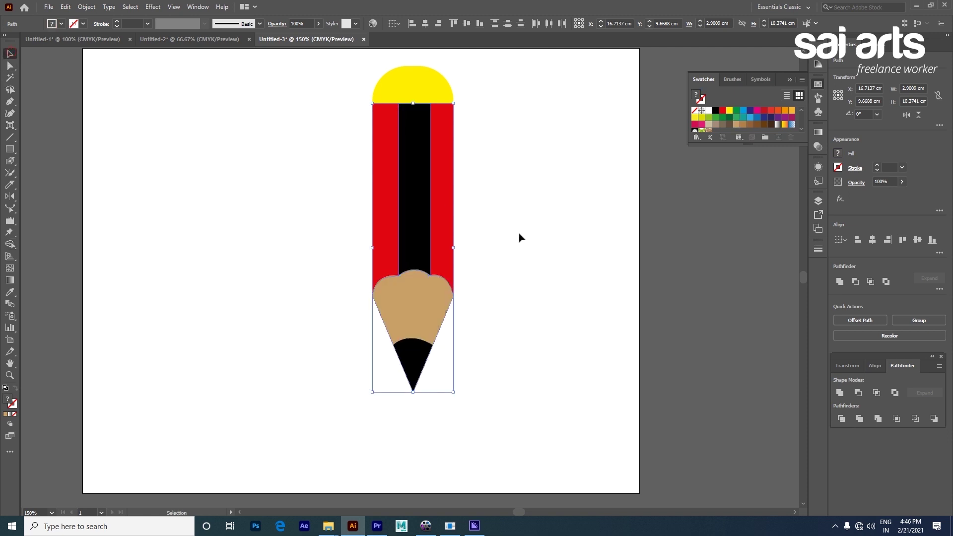
pyautogui.click(520, 238)
pyautogui.moveTo(432, 311); pyautogui.dragTo(511, 309)
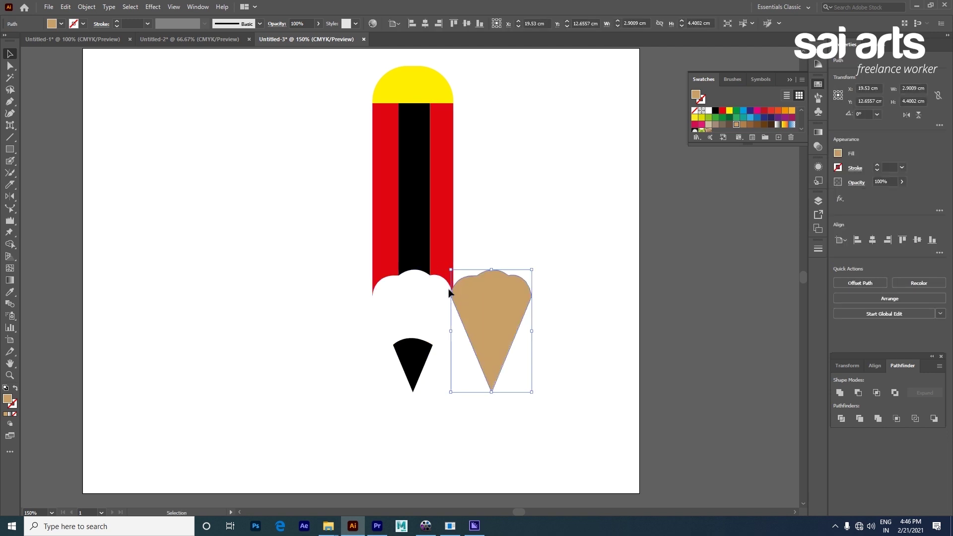
pyautogui.hotkey('ctrl', 'z')
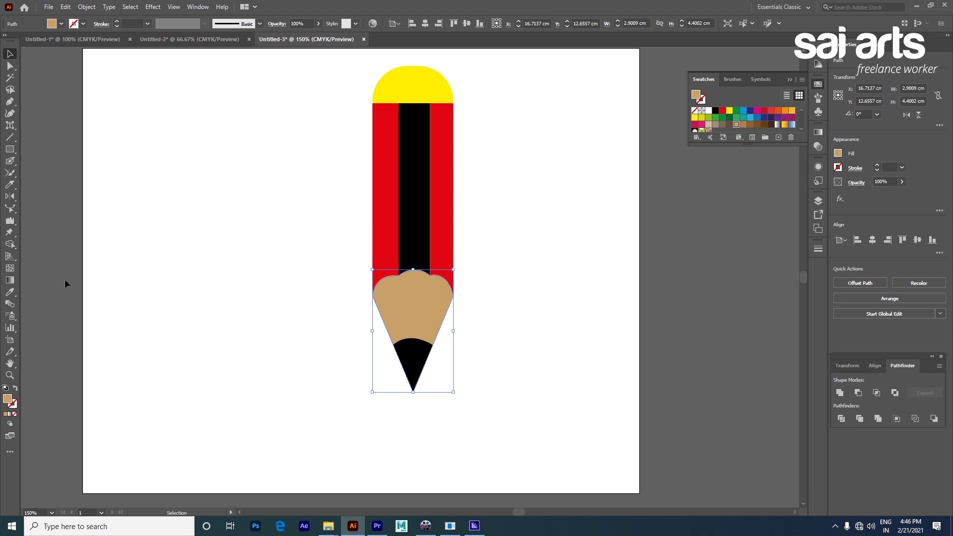
pyautogui.click(11, 245)
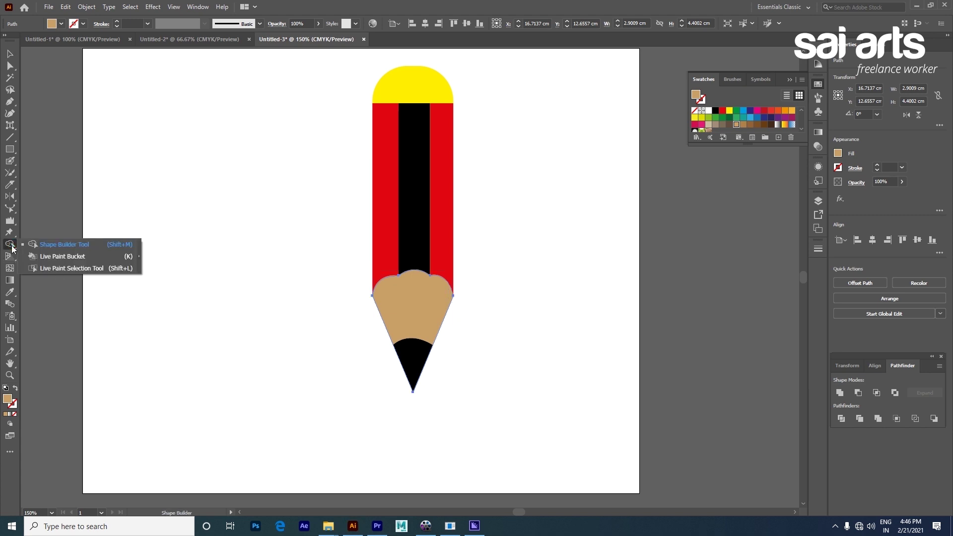
# Choose the Live Paint Bucket with a red fill and toggle the Swatches panel
pyautogui.click(45, 255)
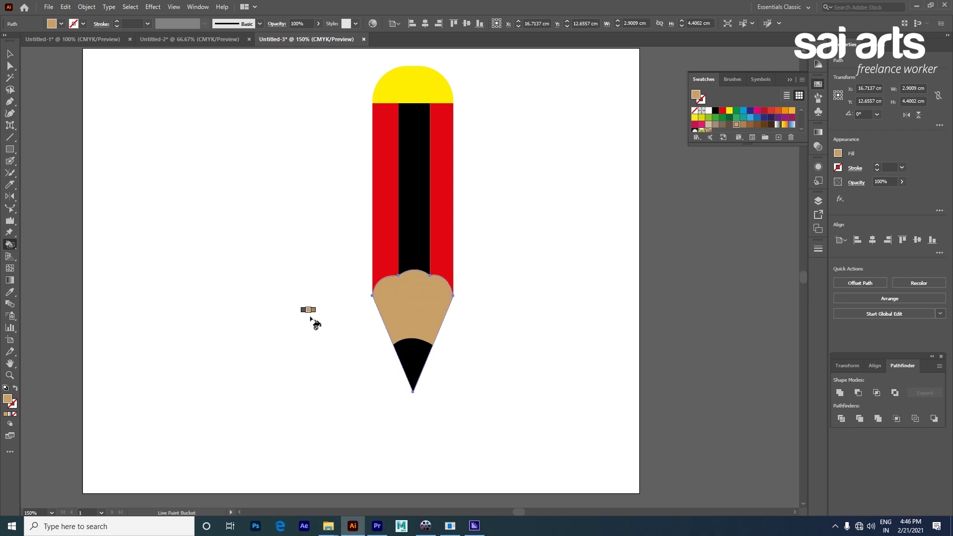
pyautogui.click(721, 112)
pyautogui.click(819, 85)
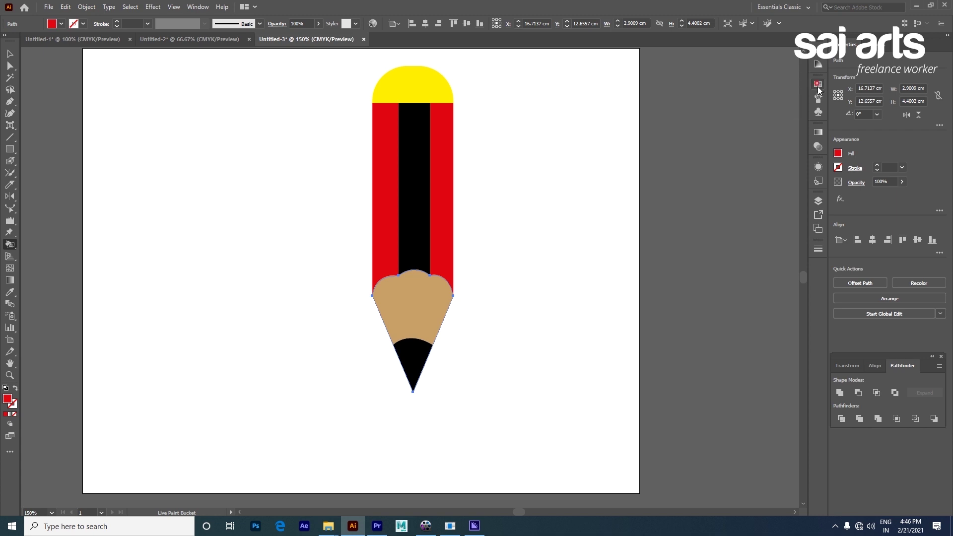
pyautogui.click(819, 85)
pyautogui.click(198, 7)
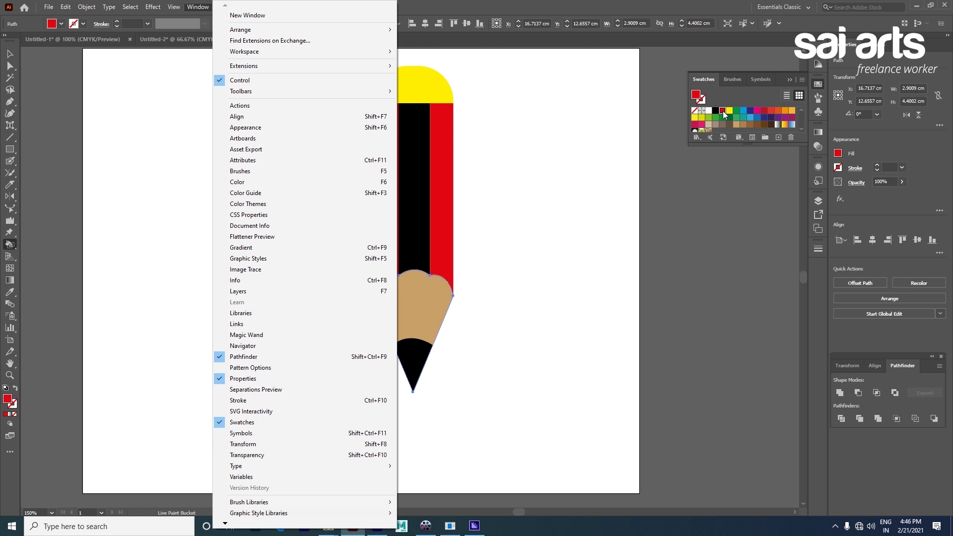
pyautogui.click(457, 193)
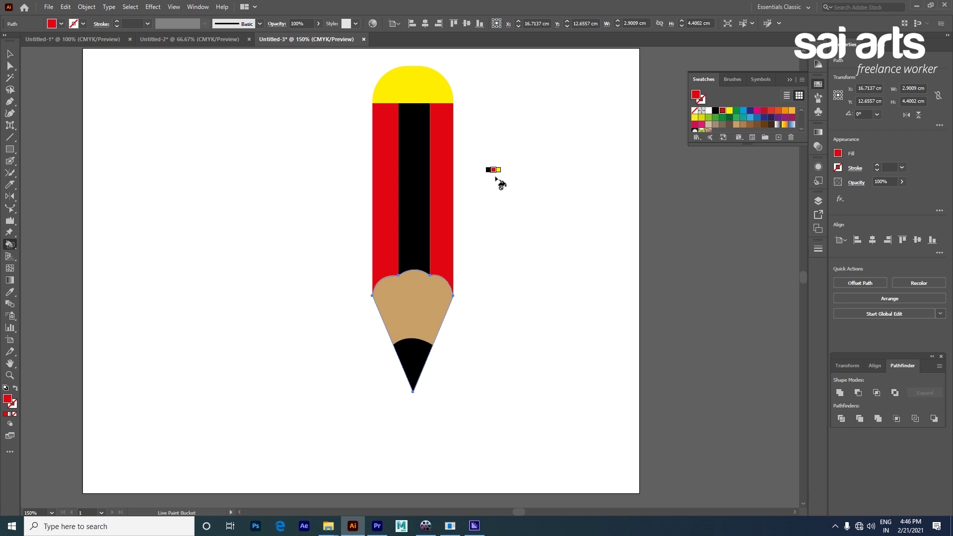
# Cycle through the swatches, repainting the pencil tip until it is magenta
pyautogui.press('Right')
pyautogui.press('Right')
pyautogui.click(410, 296)
pyautogui.press('Right')
pyautogui.click(406, 302)
pyautogui.press('Right')
pyautogui.press('Right')
pyautogui.click(412, 304)
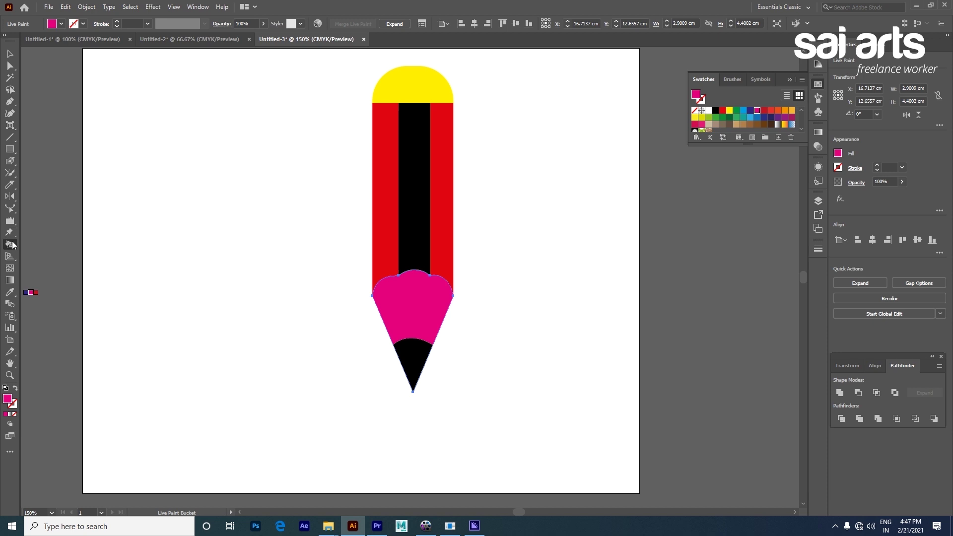
# Step through the swatches with the Live Paint Bucket until the pencil tip is orange
pyautogui.moveTo(13, 244); pyautogui.dragTo(52, 258)
pyautogui.press('Right')
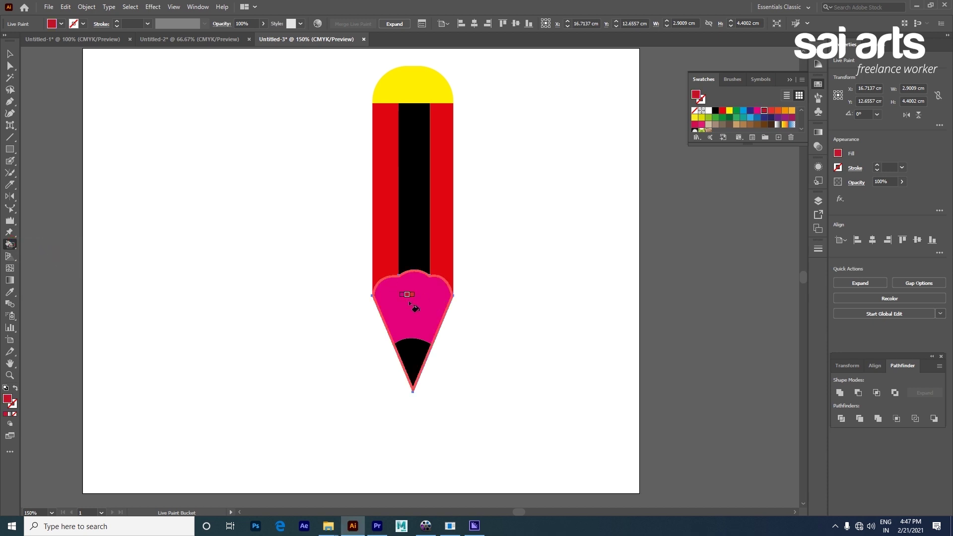
pyautogui.click(411, 305)
pyautogui.press('Right')
pyautogui.press('Right')
pyautogui.click(412, 303)
pyautogui.press('Right')
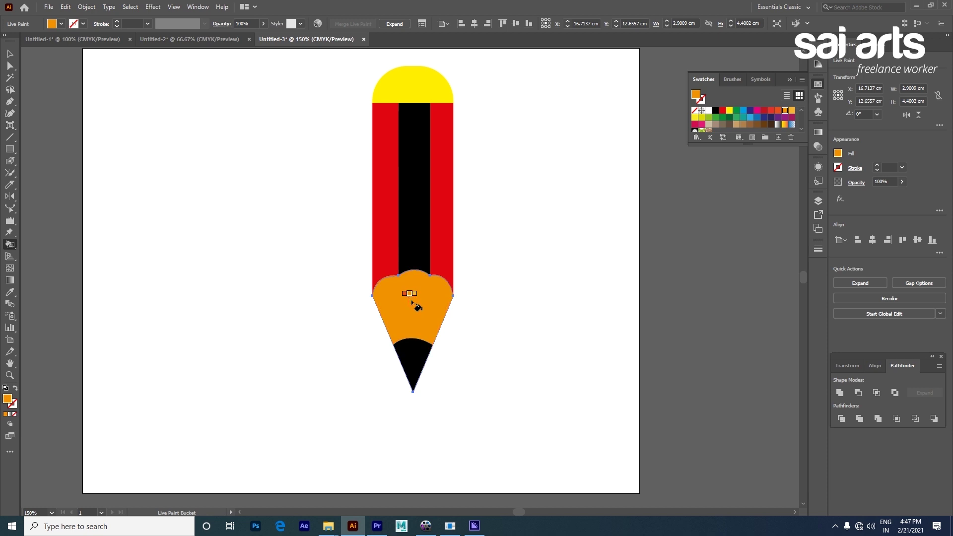
# Select the tip's painted regions with the Live Paint Selection tool, then deselect
pyautogui.click(11, 246)
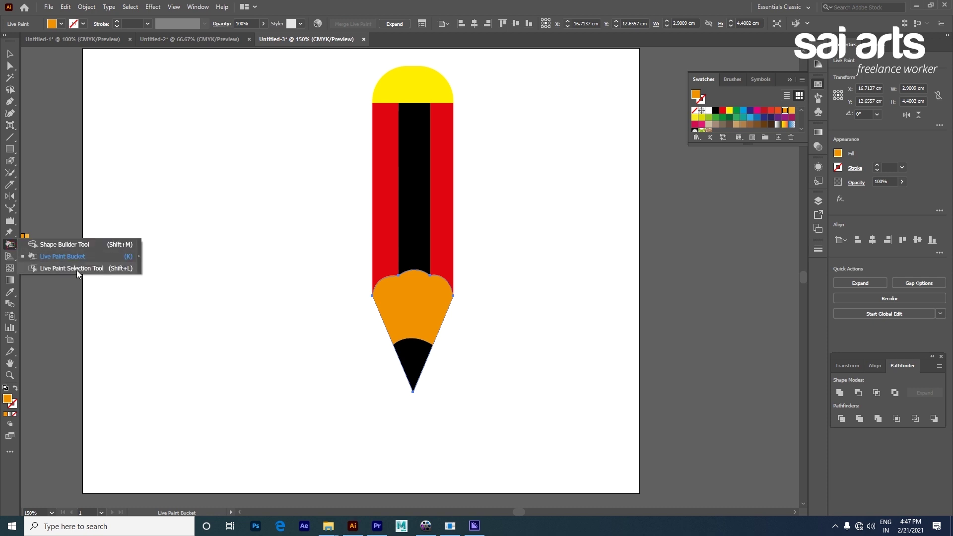
pyautogui.click(77, 269)
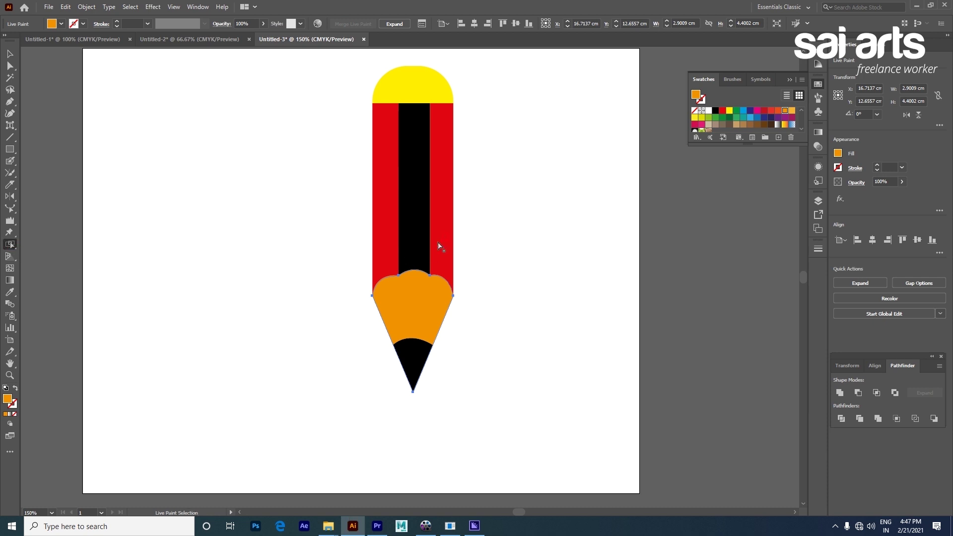
pyautogui.click(433, 325)
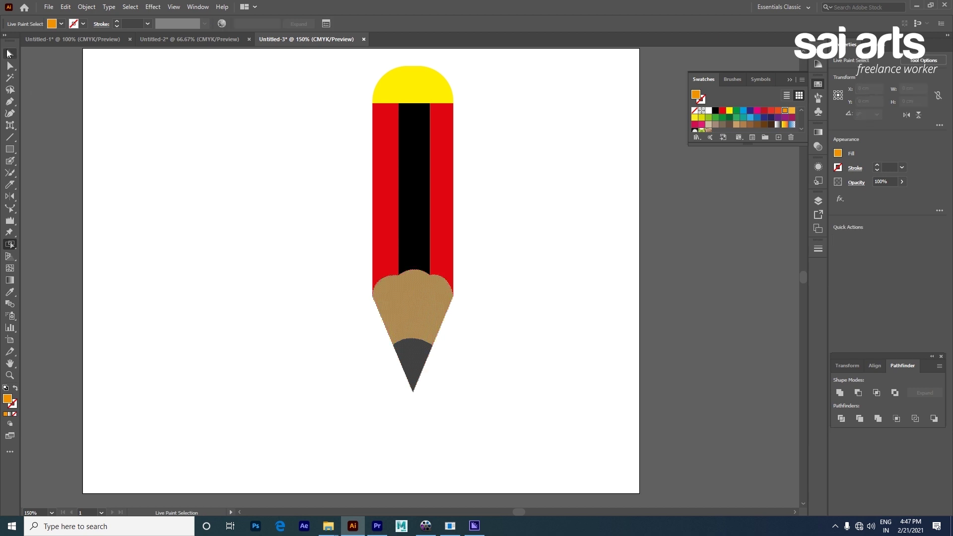
pyautogui.moveTo(405, 301); pyautogui.dragTo(512, 318)
pyautogui.click(453, 226)
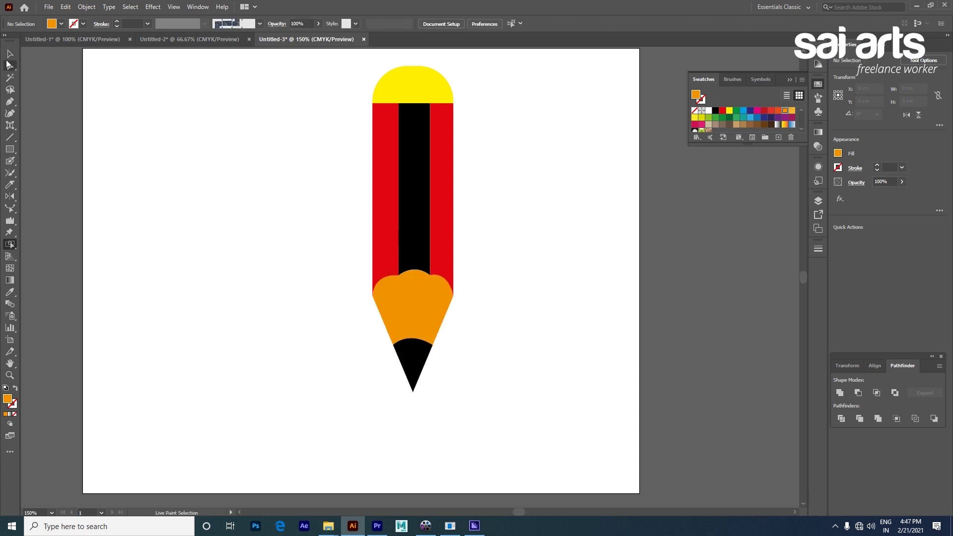
pyautogui.click(10, 53)
pyautogui.moveTo(498, 172); pyautogui.dragTo(362, 315)
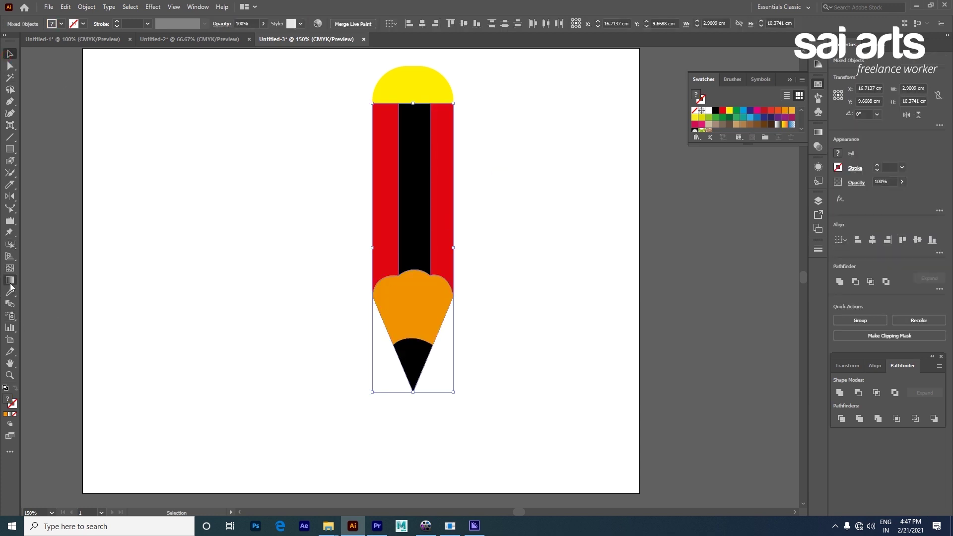
pyautogui.click(9, 245)
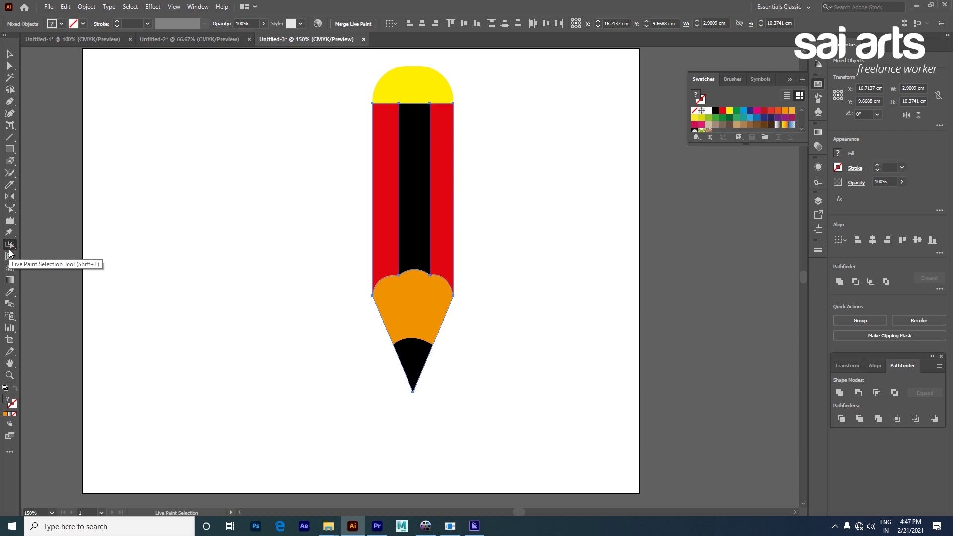
pyautogui.moveTo(10, 245); pyautogui.dragTo(30, 271)
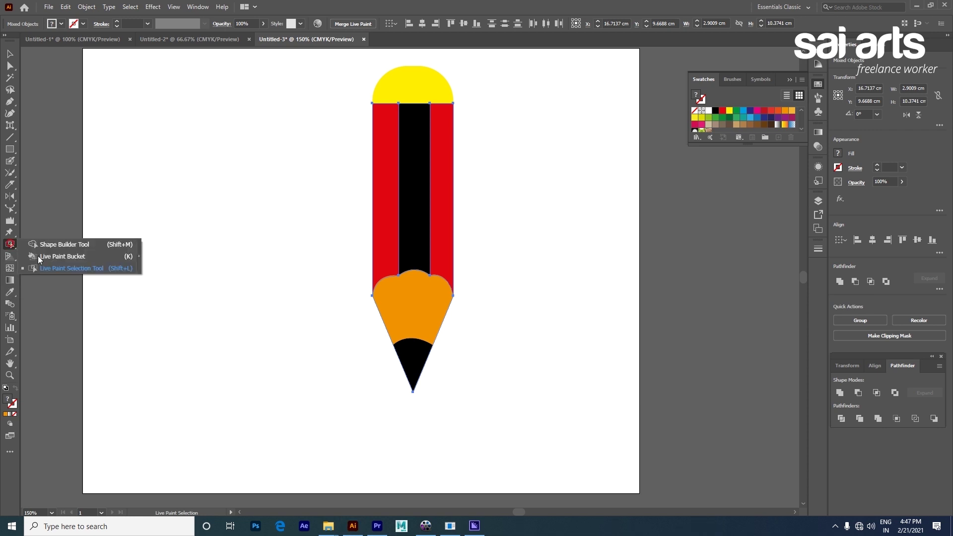
pyautogui.click(412, 295)
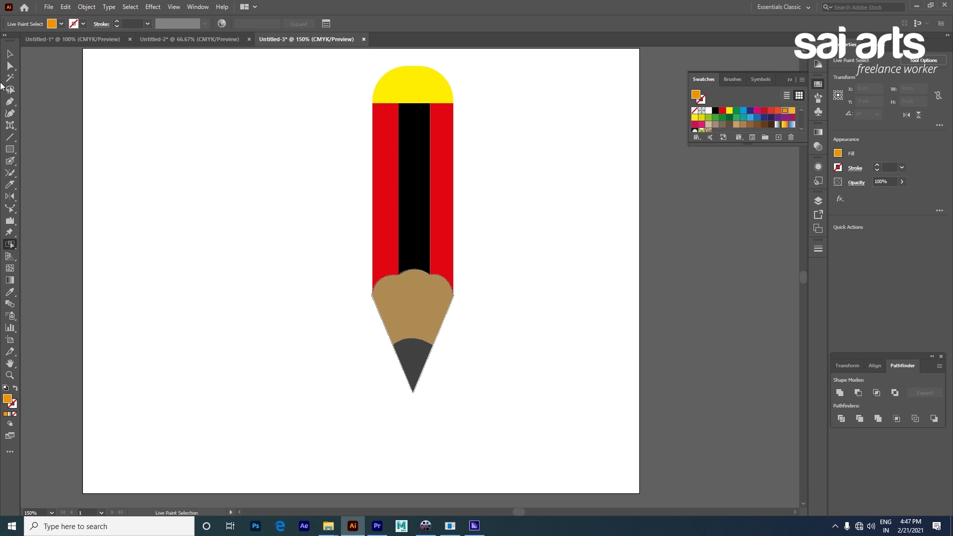
pyautogui.click(10, 53)
pyautogui.moveTo(333, 82)
pyautogui.mouseDown()
pyautogui.moveTo(442, 206)
pyautogui.moveTo(508, 395)
pyautogui.mouseUp()
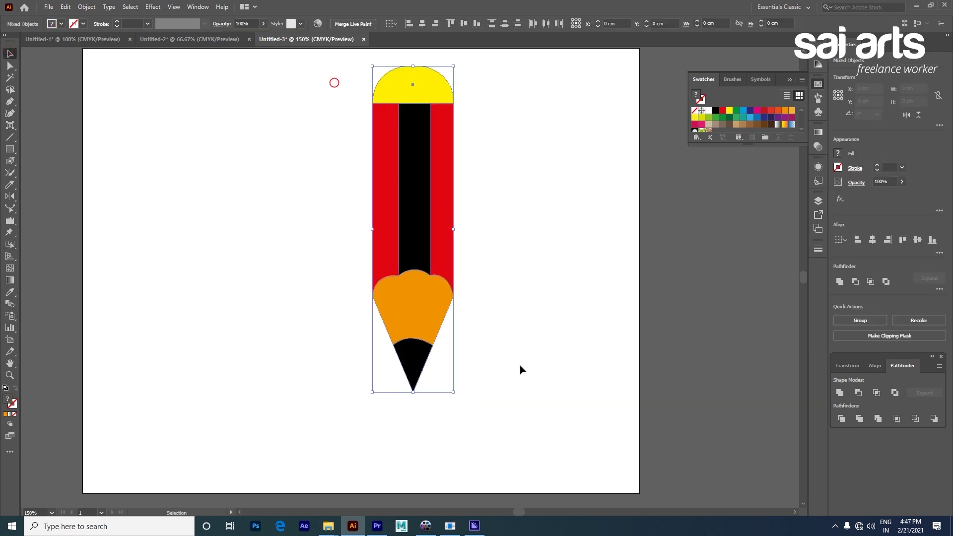
pyautogui.moveTo(430, 218); pyautogui.dragTo(750, 244)
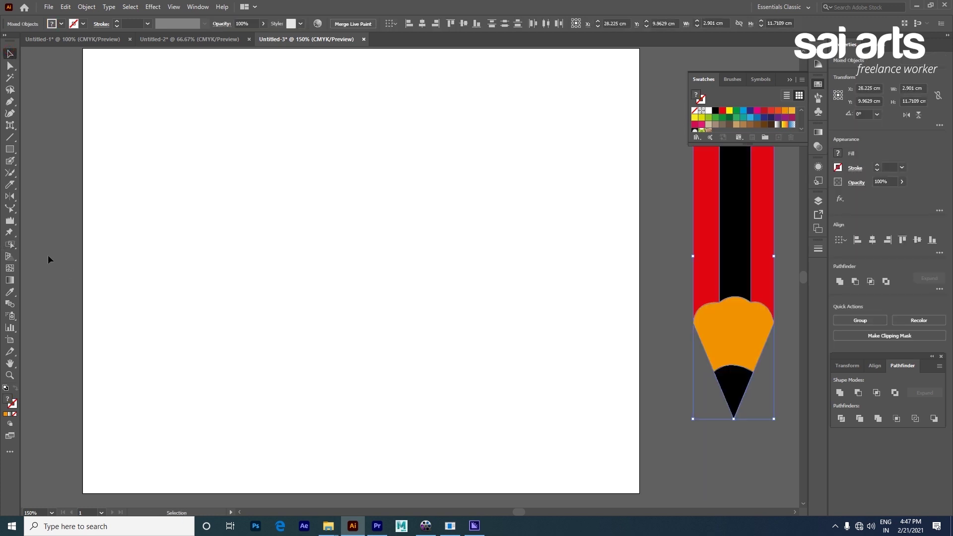
# Show the perspective grid, centre the artboard, and deselect the pencil
pyautogui.click(8, 259)
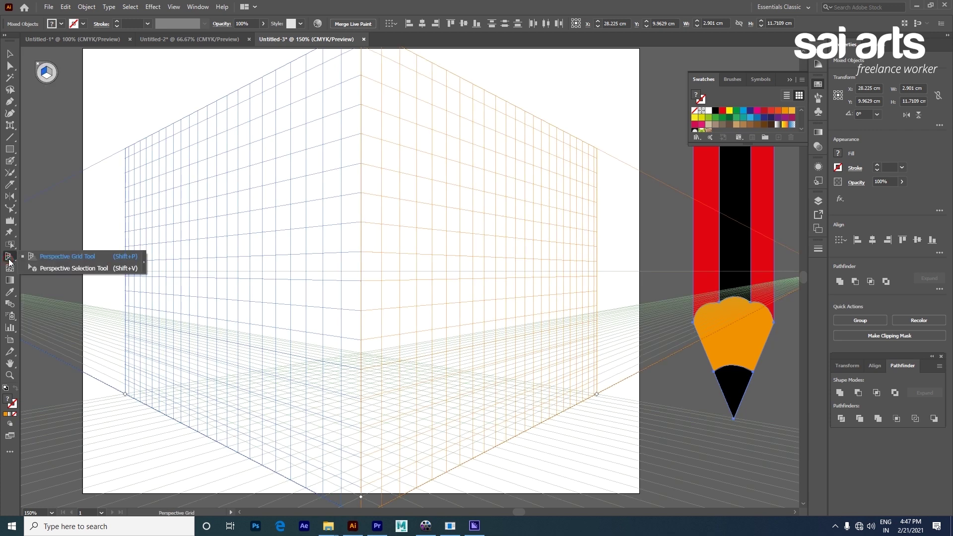
pyautogui.click(49, 255)
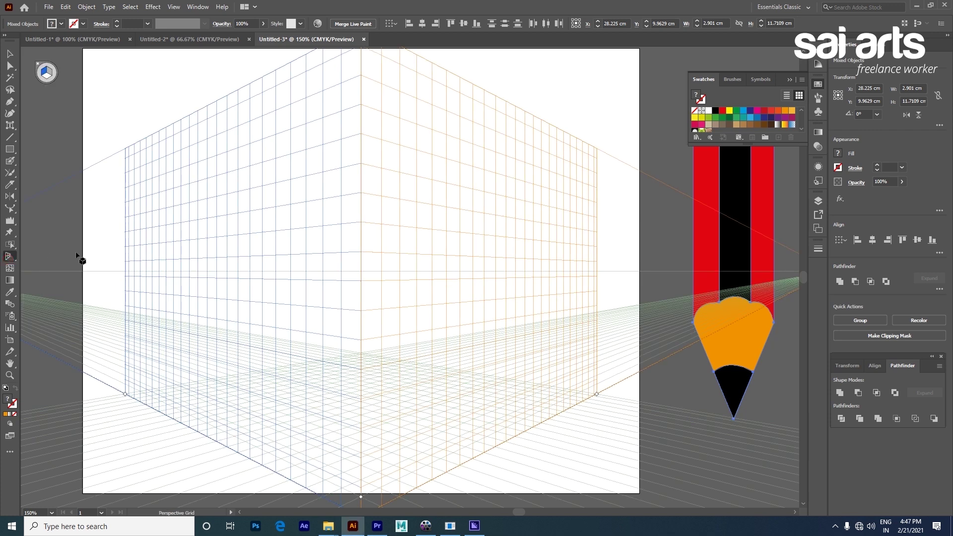
pyautogui.scroll(-2, 341, 240)
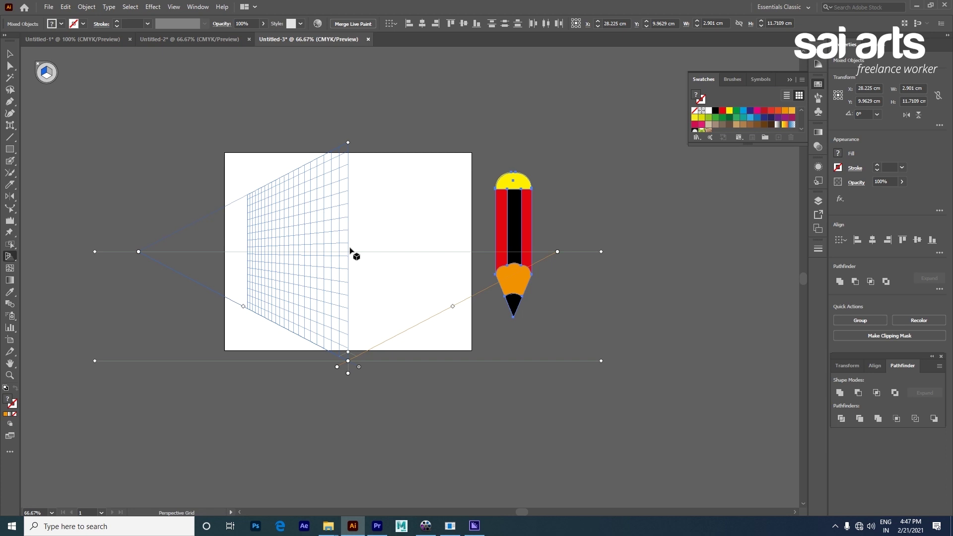
pyautogui.scroll(1, 350, 254)
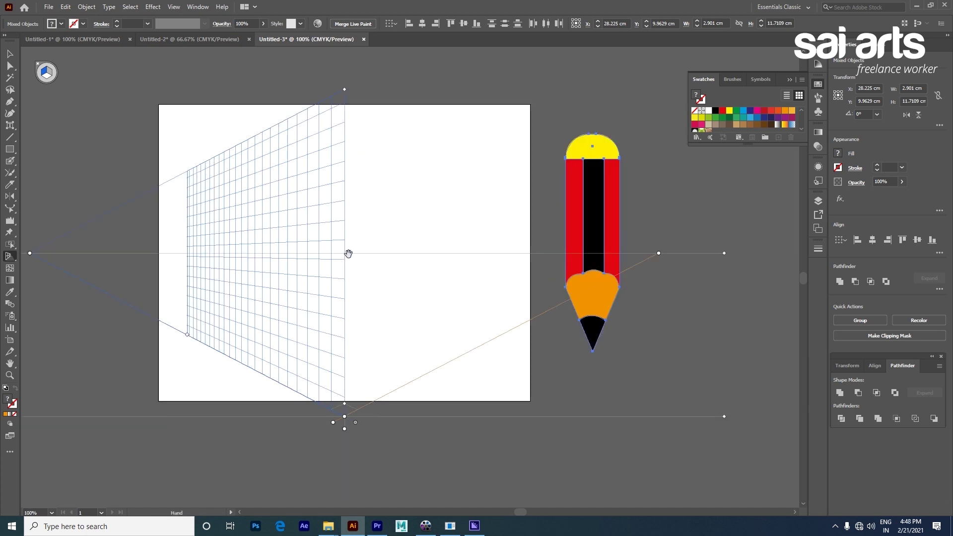
pyautogui.moveTo(330, 251); pyautogui.dragTo(401, 261)
pyautogui.click(8, 54)
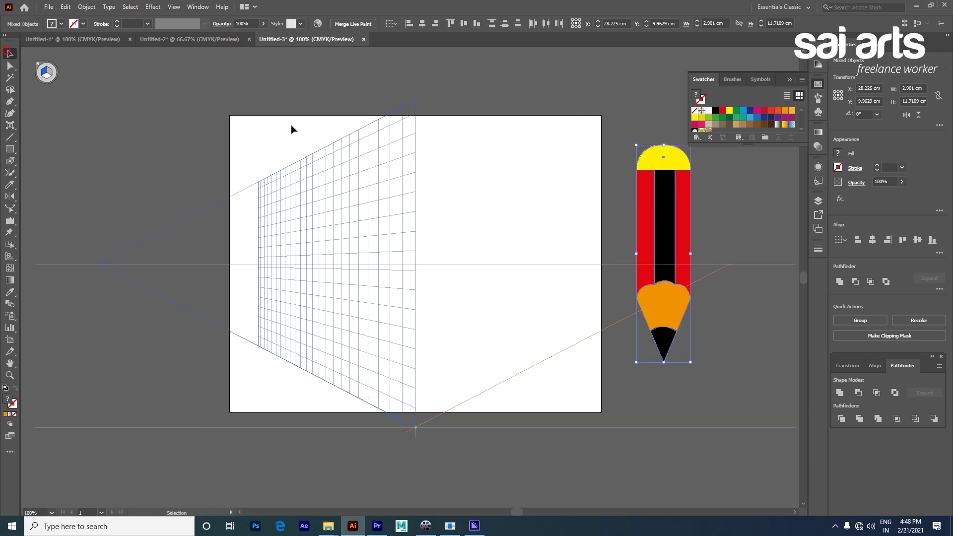
pyautogui.click(395, 162)
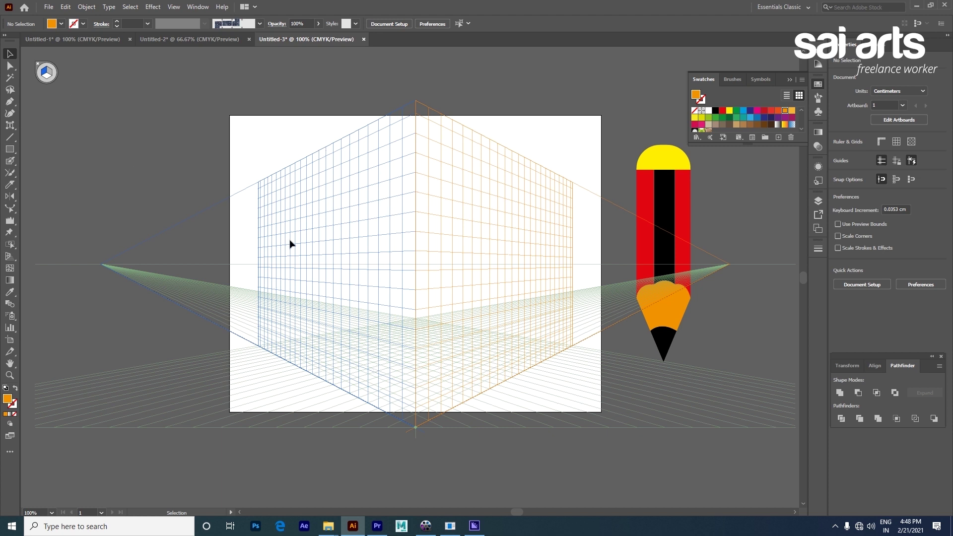
# Activate the right grid plane with the Perspective Selection Tool
pyautogui.click(9, 258)
pyautogui.click(54, 269)
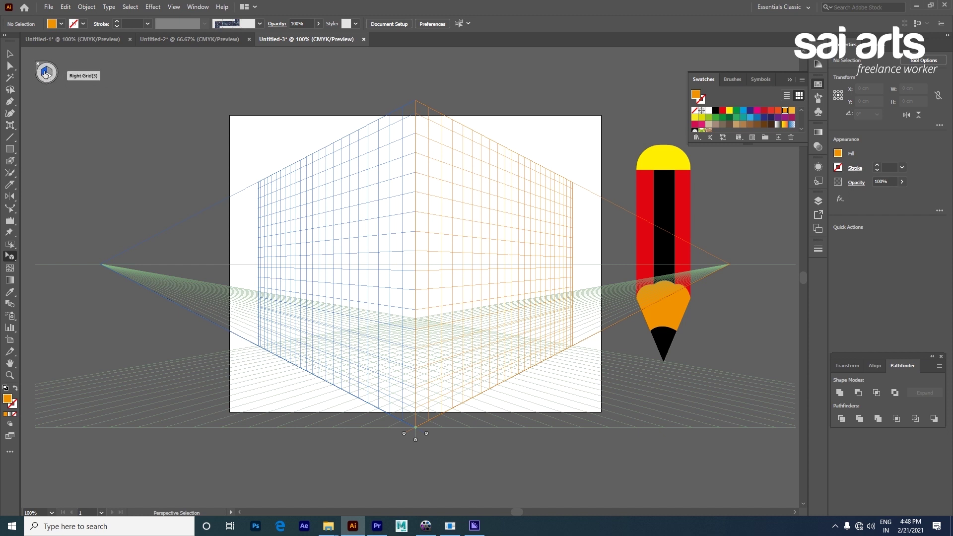
pyautogui.click(50, 74)
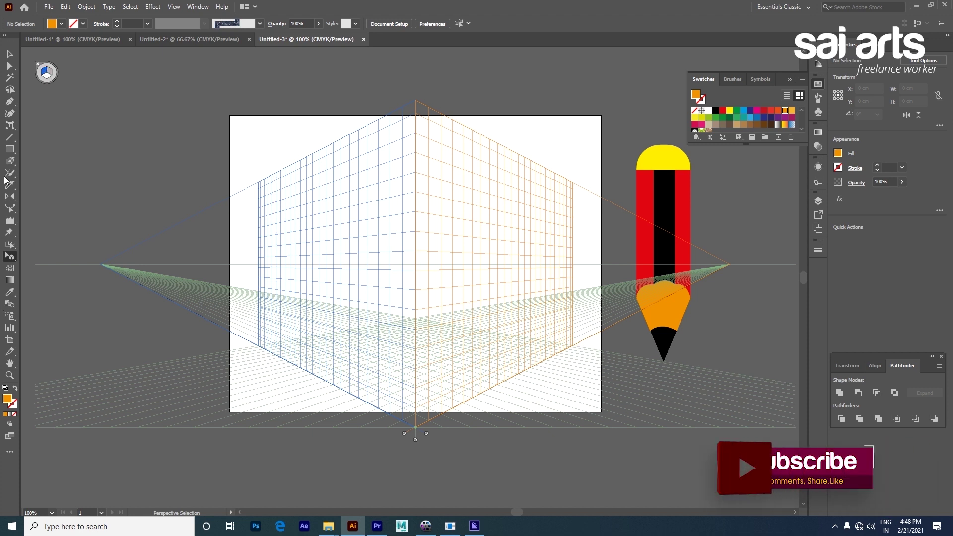
# Draw orange perspective rectangles on the left and right grid walls
pyautogui.press('m')
pyautogui.moveTo(391, 179); pyautogui.dragTo(381, 228)
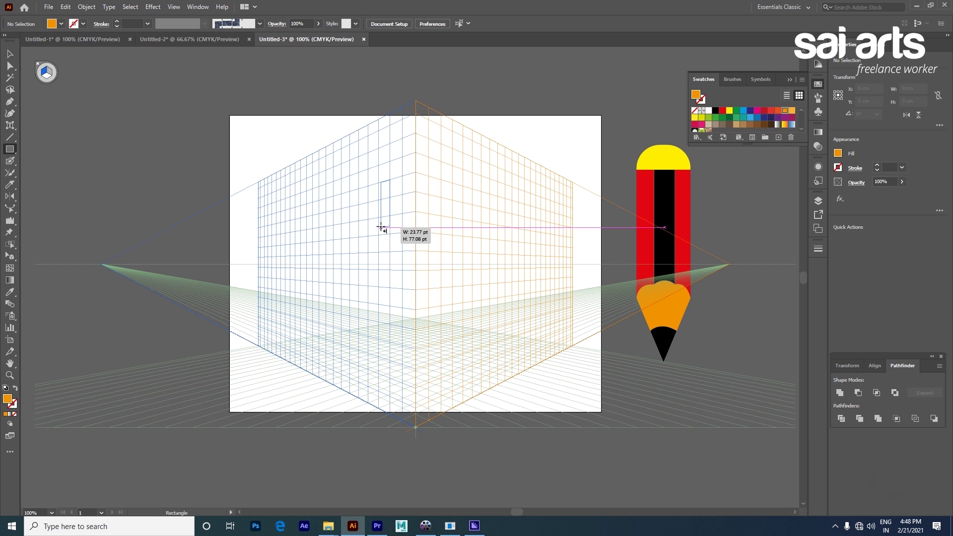
pyautogui.moveTo(381, 229); pyautogui.dragTo(284, 274)
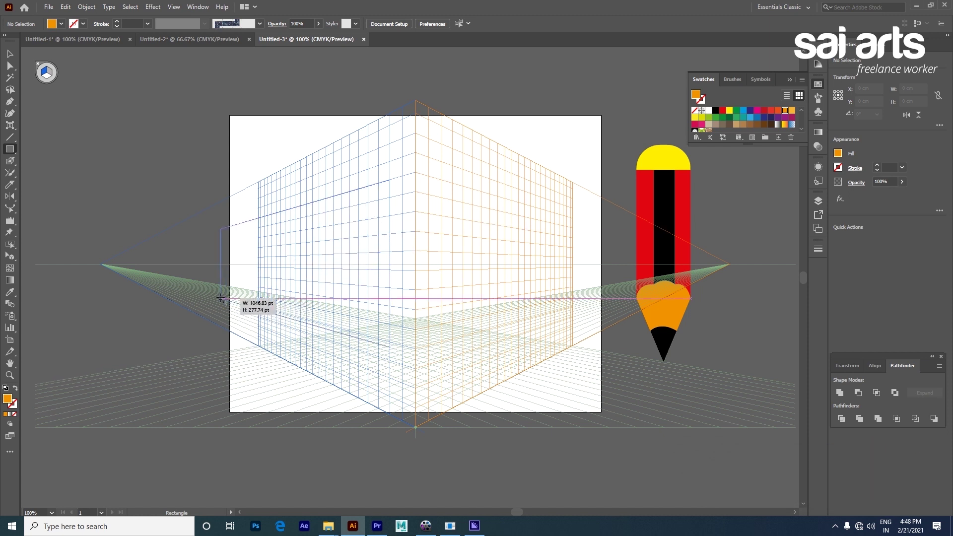
pyautogui.moveTo(284, 274); pyautogui.dragTo(222, 298)
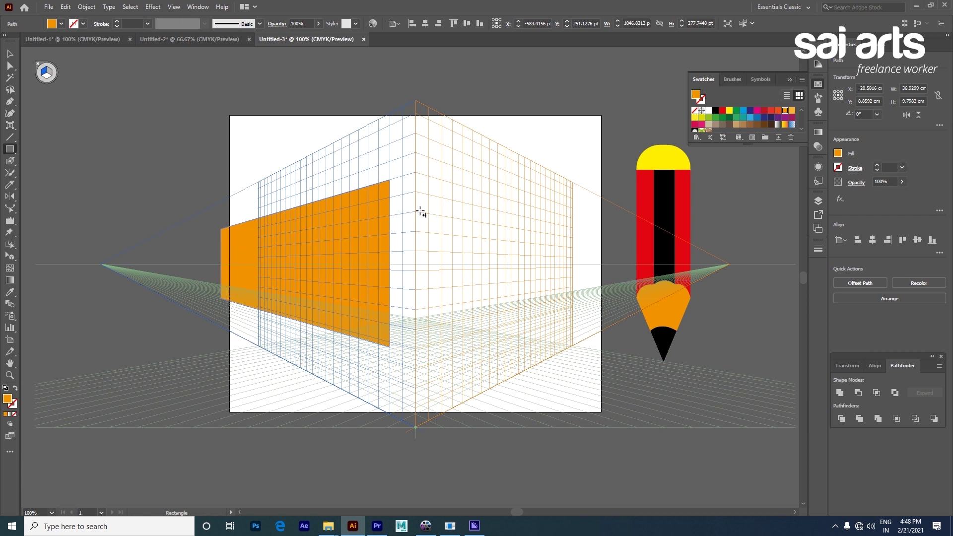
pyautogui.moveTo(485, 210); pyautogui.dragTo(549, 288)
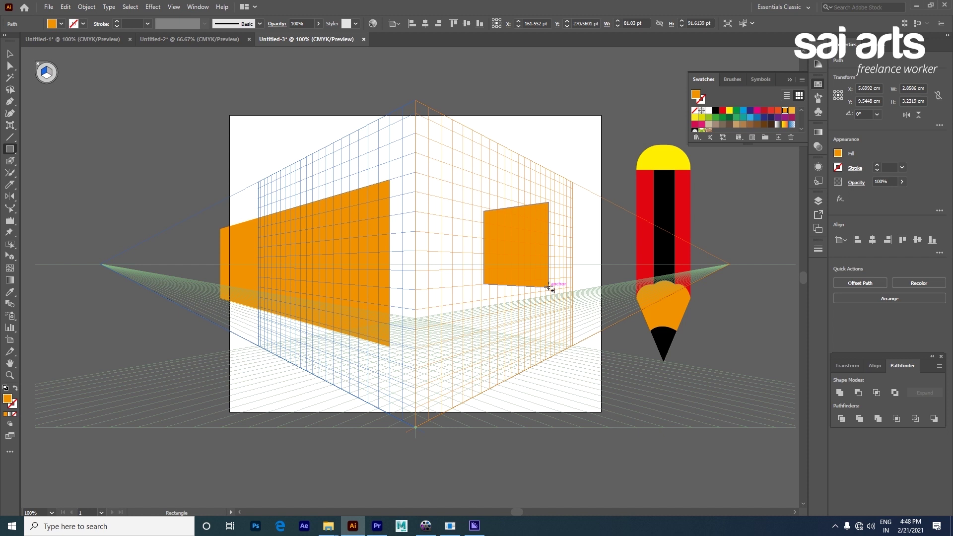
# Draw a dark purple rectangle on the right perspective plane
pyautogui.click(48, 74)
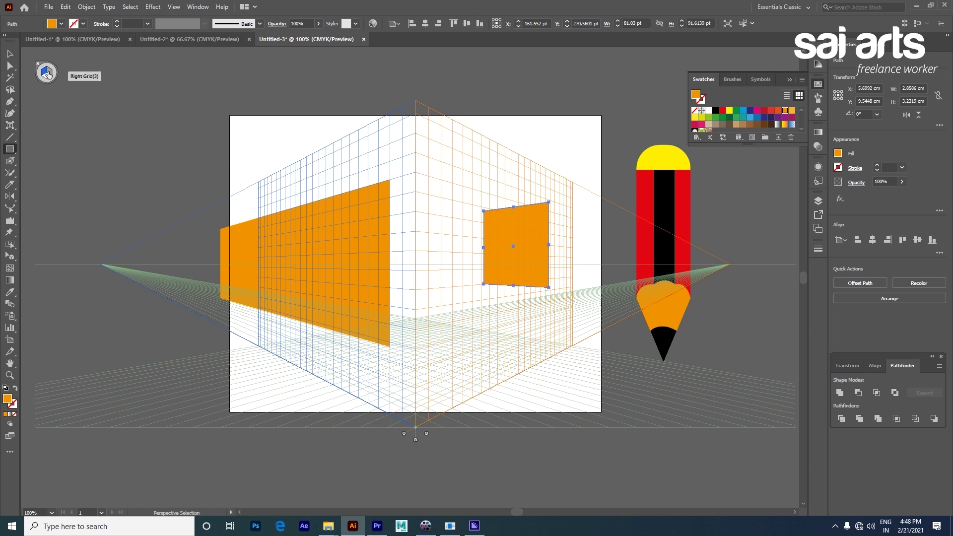
pyautogui.hotkey('ctrl', 'shift', 'a')
pyautogui.press('4')
pyautogui.click(749, 112)
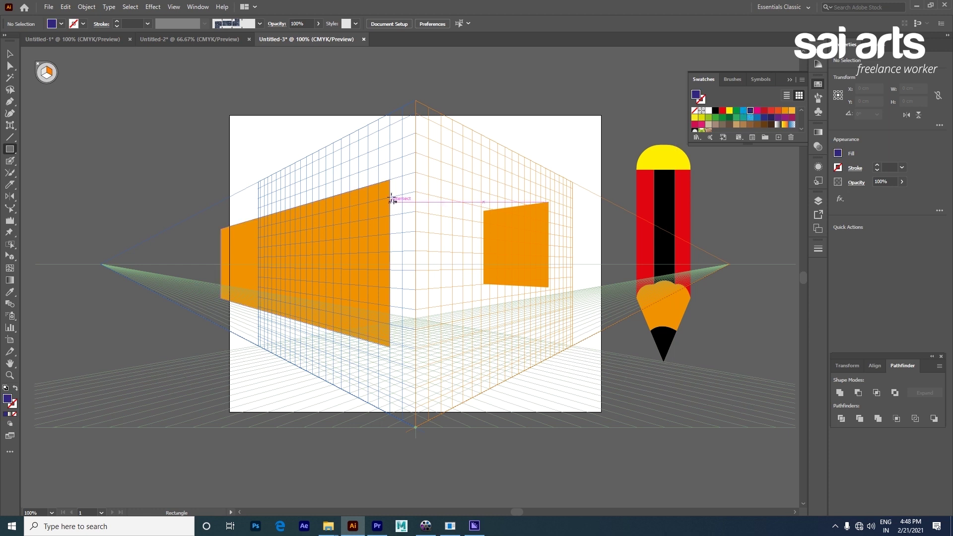
pyautogui.moveTo(417, 184)
pyautogui.mouseDown()
pyautogui.moveTo(513, 294)
pyautogui.moveTo(574, 326)
pyautogui.mouseUp()
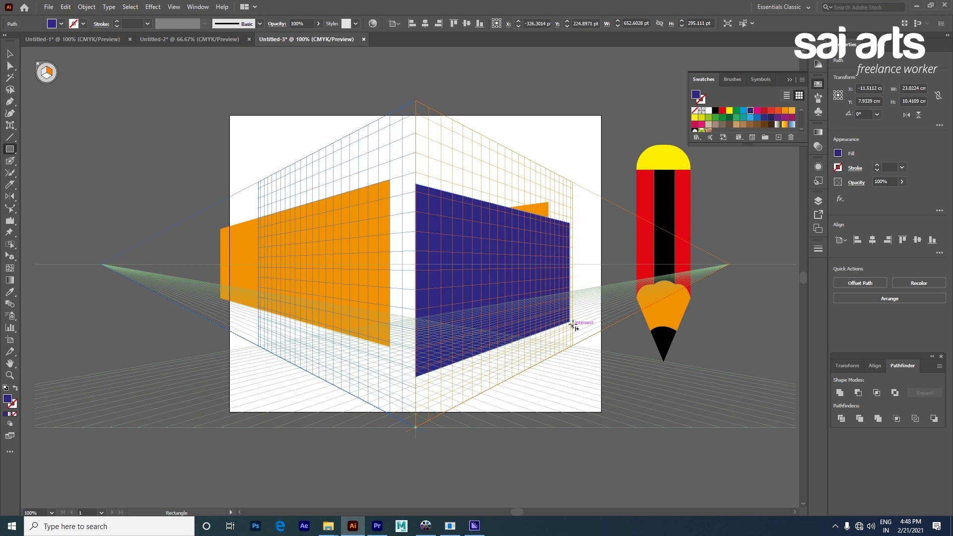
# Draw an orange-red rectangle on the ground plane
pyautogui.click(46, 77)
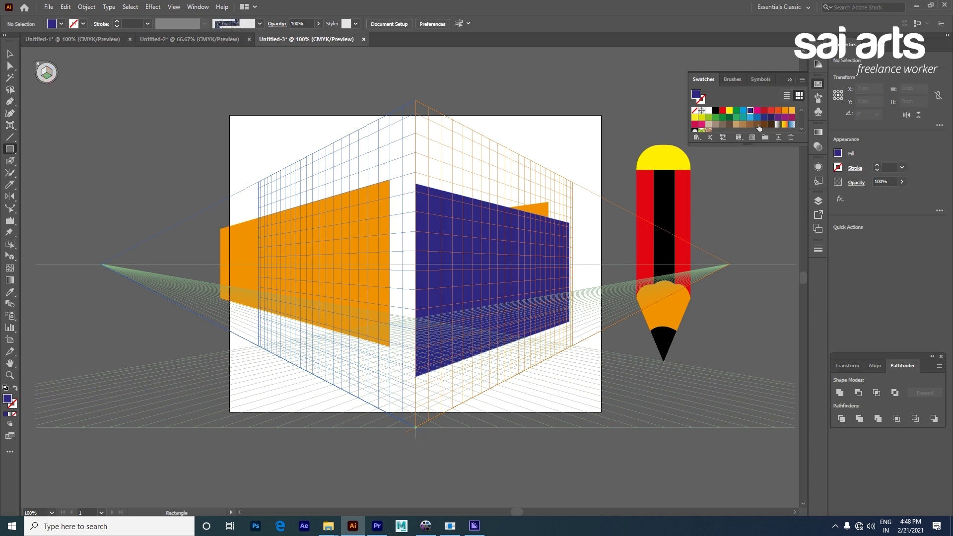
pyautogui.click(778, 115)
pyautogui.moveTo(358, 381); pyautogui.dragTo(589, 399)
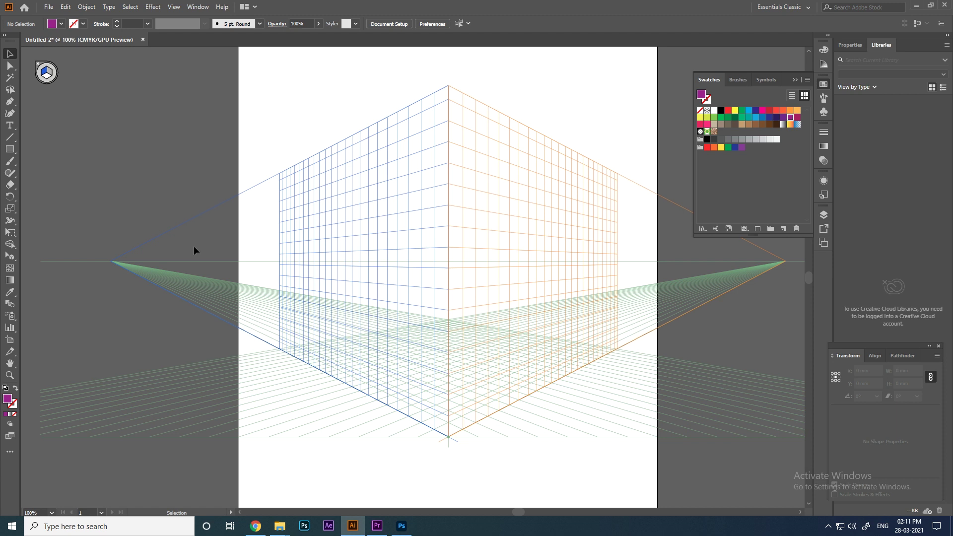
# Type the word 'saiarts' in lowercase near the top of the page
pyautogui.click(9, 126)
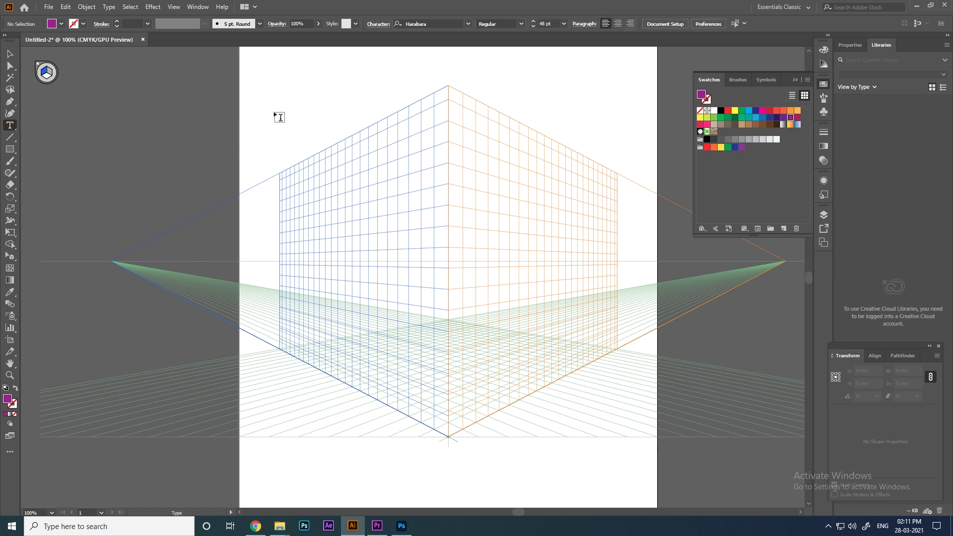
pyautogui.click(276, 116)
pyautogui.write('Saiarts')
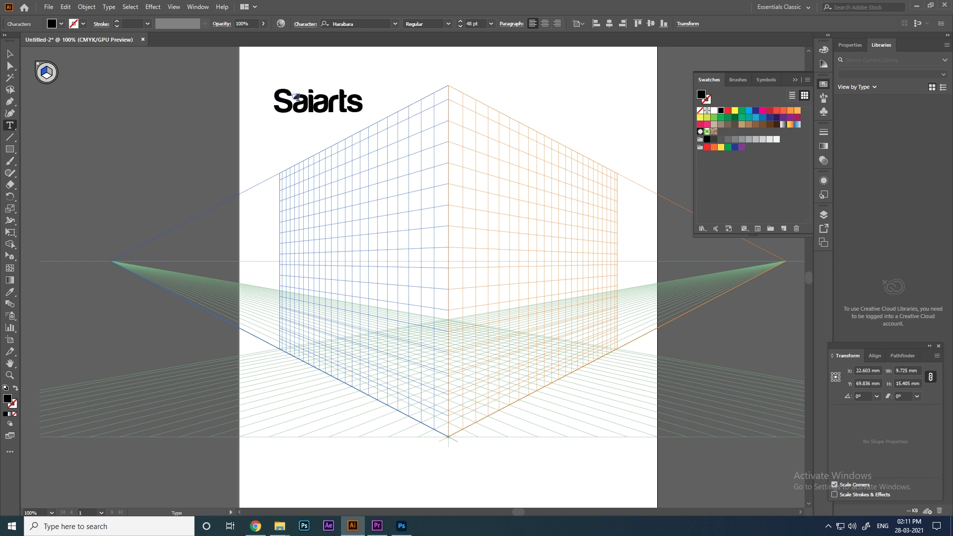
pyautogui.doubleClick(303, 102)
pyautogui.click(293, 101)
pyautogui.click(6, 49)
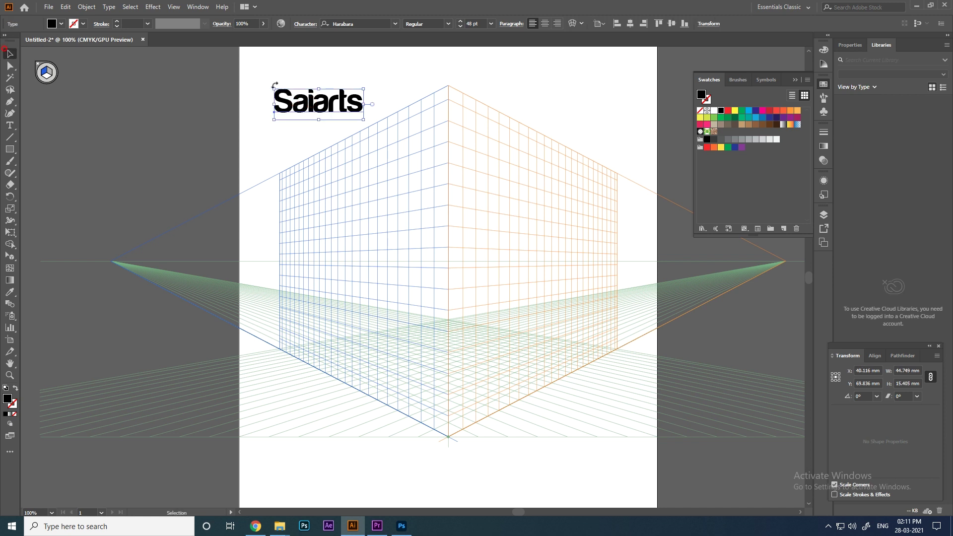
pyautogui.press('t')
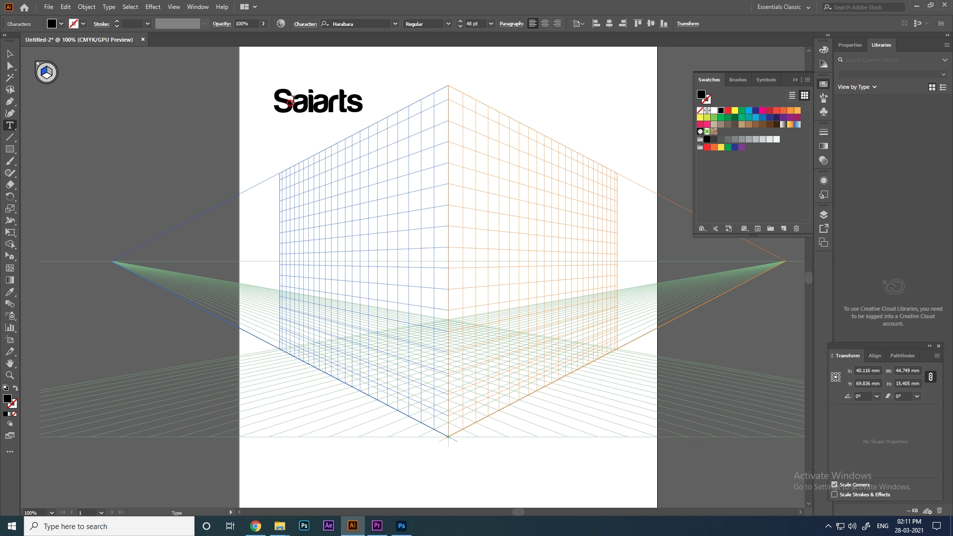
pyautogui.click(291, 103)
pyautogui.press('BackSpace')
pyautogui.write('s')
pyautogui.click(9, 53)
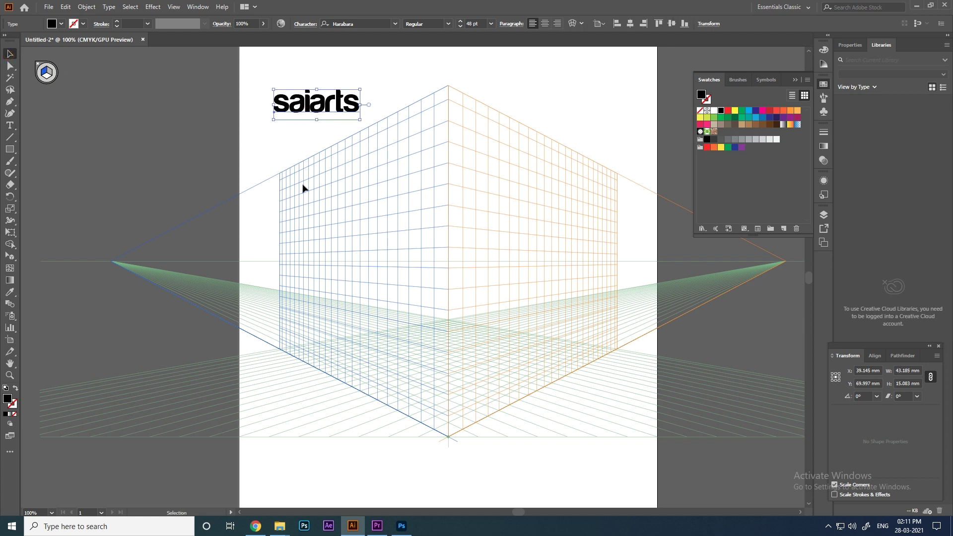
# Make 'saiarts' red, scale it up, and place a copy to its left
pyautogui.click(763, 117)
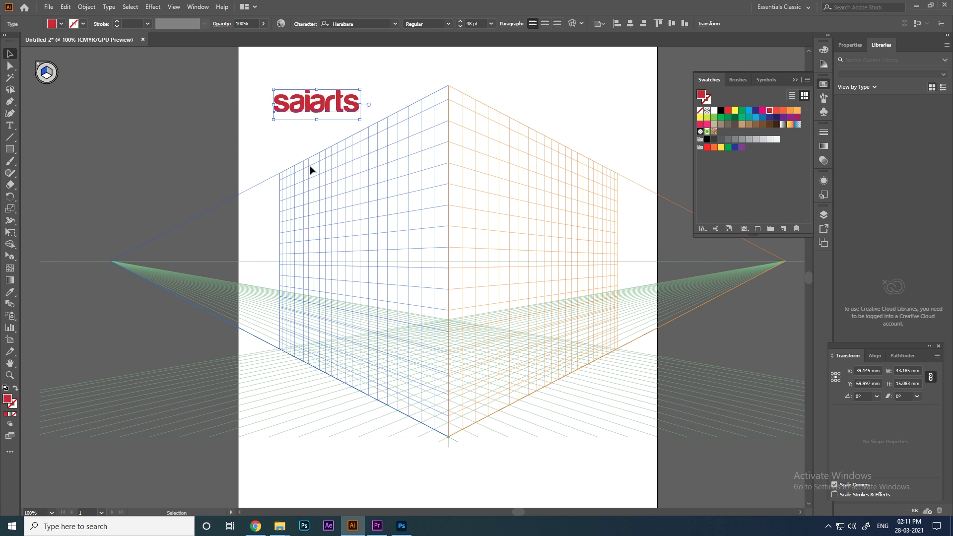
pyautogui.moveTo(271, 117); pyautogui.dragTo(208, 143)
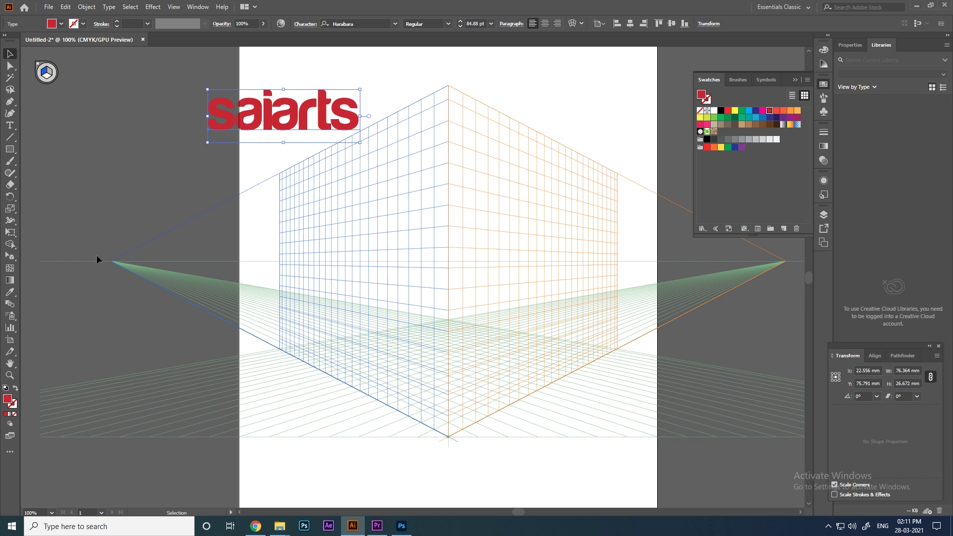
pyautogui.moveTo(299, 117); pyautogui.dragTo(134, 128)
pyautogui.click(258, 122)
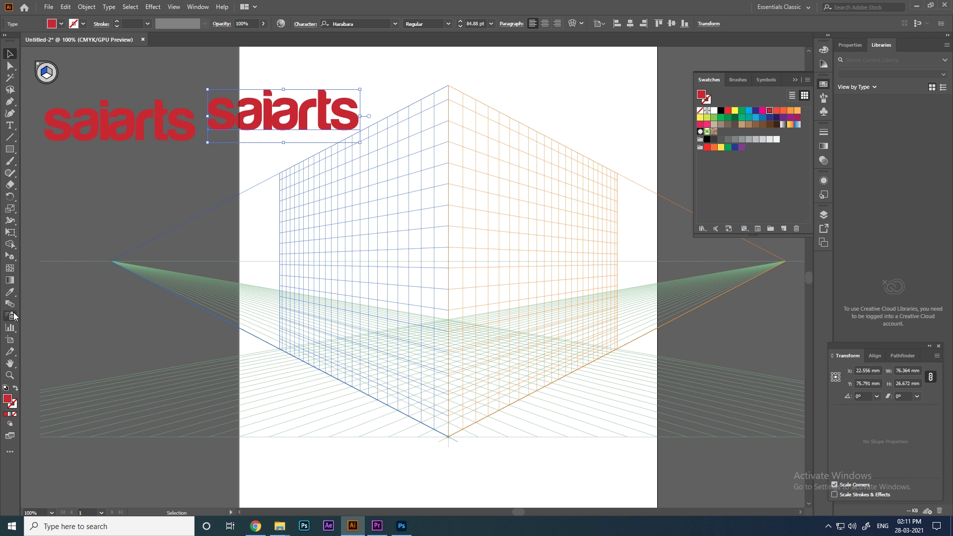
pyautogui.click(9, 257)
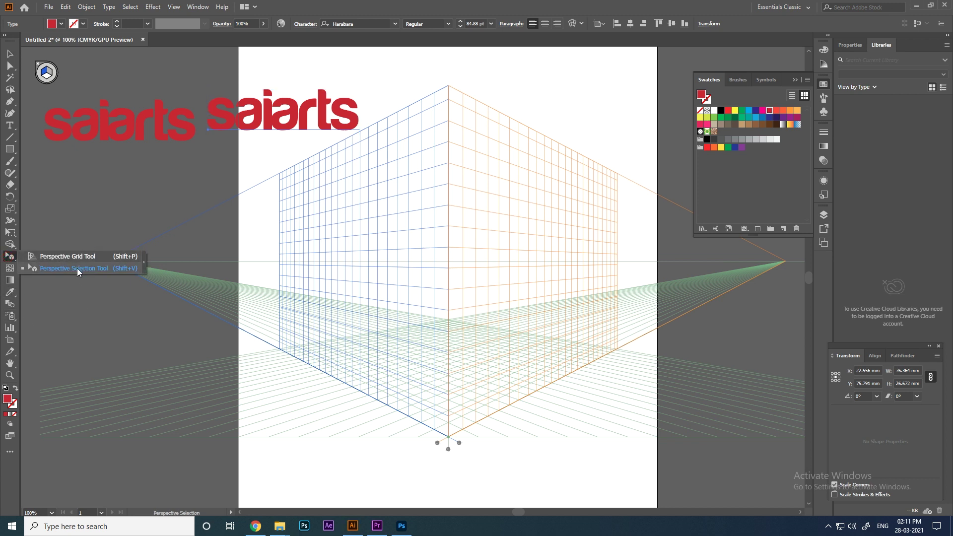
# Place one 'saiarts' copy on the left grid wall and enlarge it in perspective
pyautogui.click(76, 268)
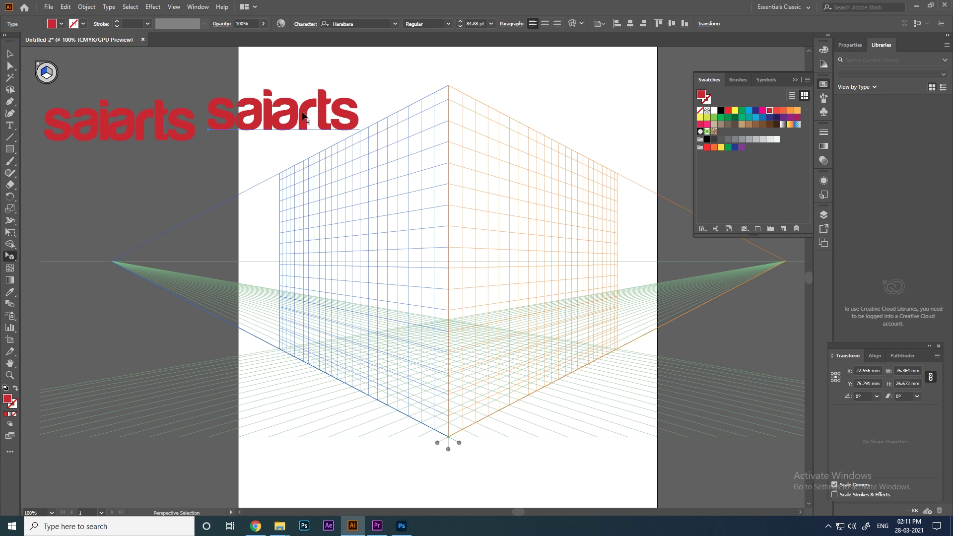
pyautogui.moveTo(303, 117); pyautogui.dragTo(357, 213)
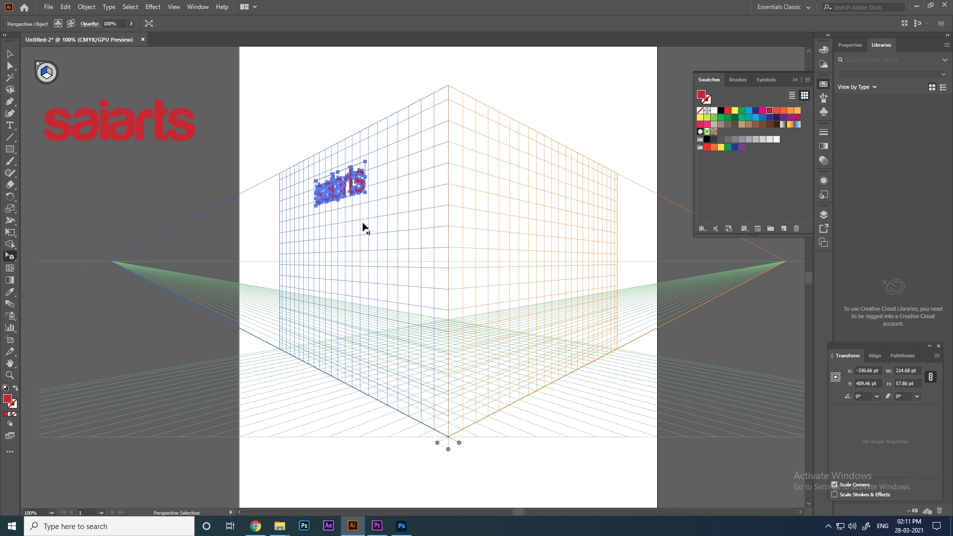
pyautogui.click(10, 53)
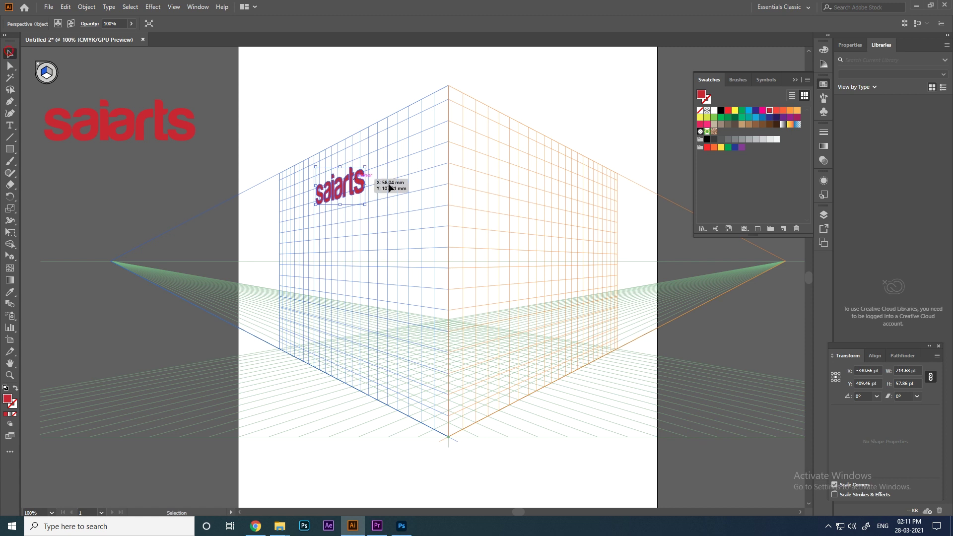
pyautogui.moveTo(365, 205); pyautogui.dragTo(432, 256)
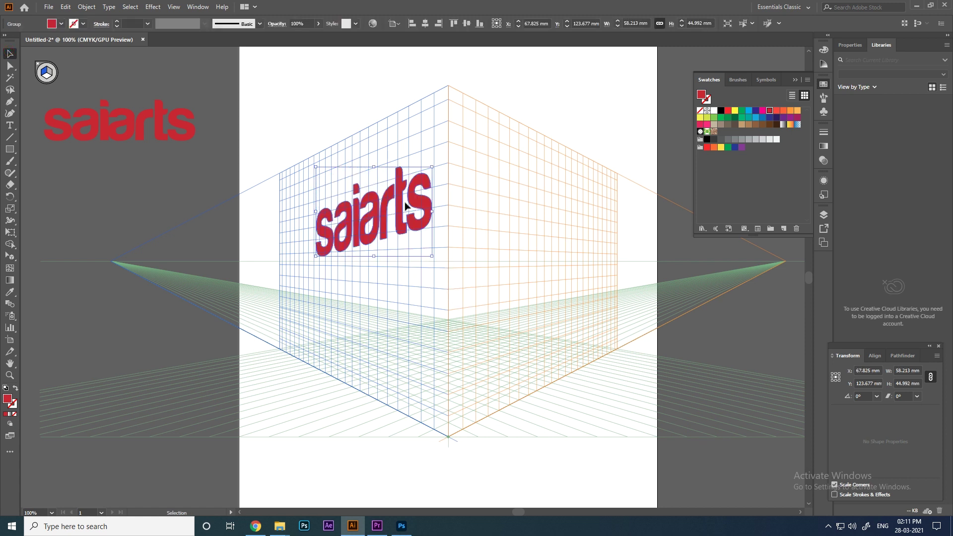
pyautogui.moveTo(408, 213); pyautogui.dragTo(391, 232)
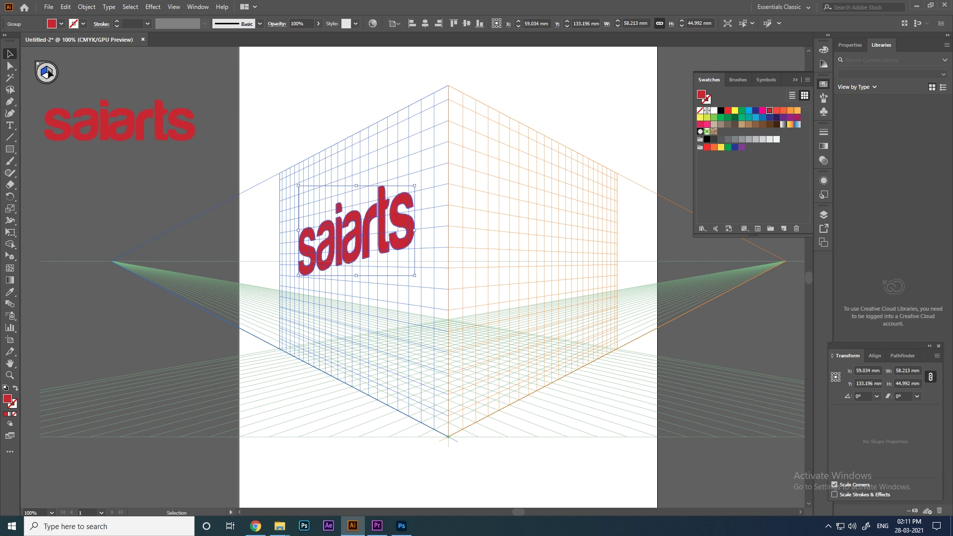
pyautogui.click(51, 73)
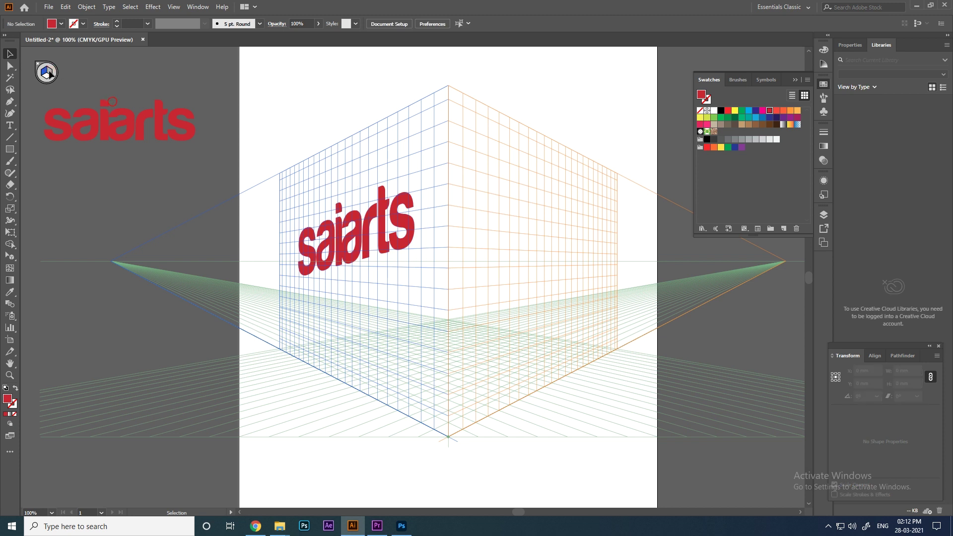
pyautogui.moveTo(10, 256); pyautogui.dragTo(40, 270)
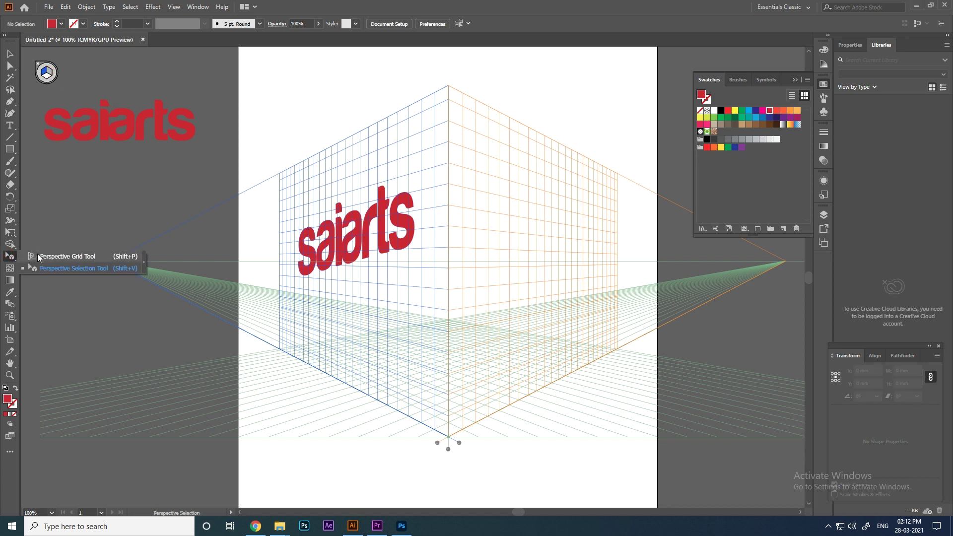
# Move the flat 'saiarts' text right and up and make it cyan
pyautogui.hotkey('shift', 'p')
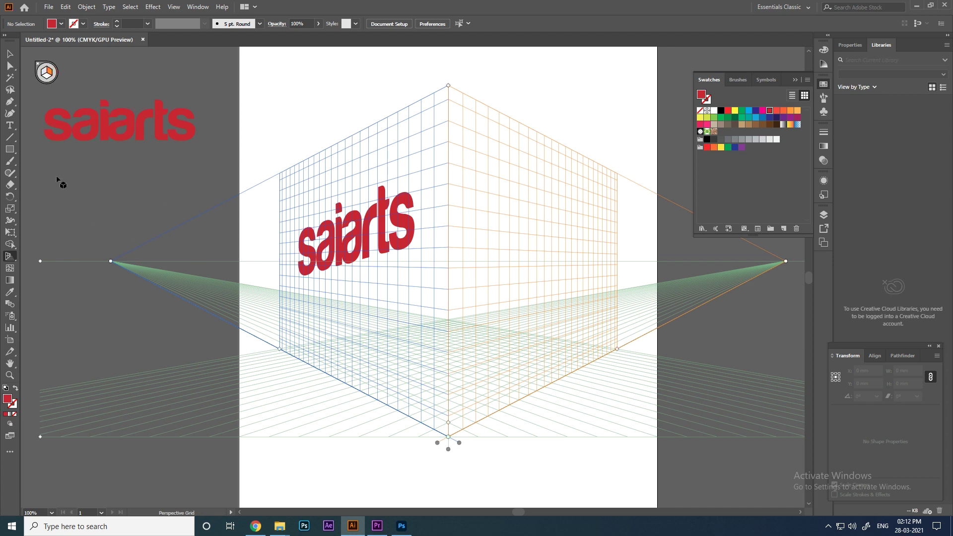
pyautogui.click(10, 53)
pyautogui.moveTo(107, 113); pyautogui.dragTo(169, 103)
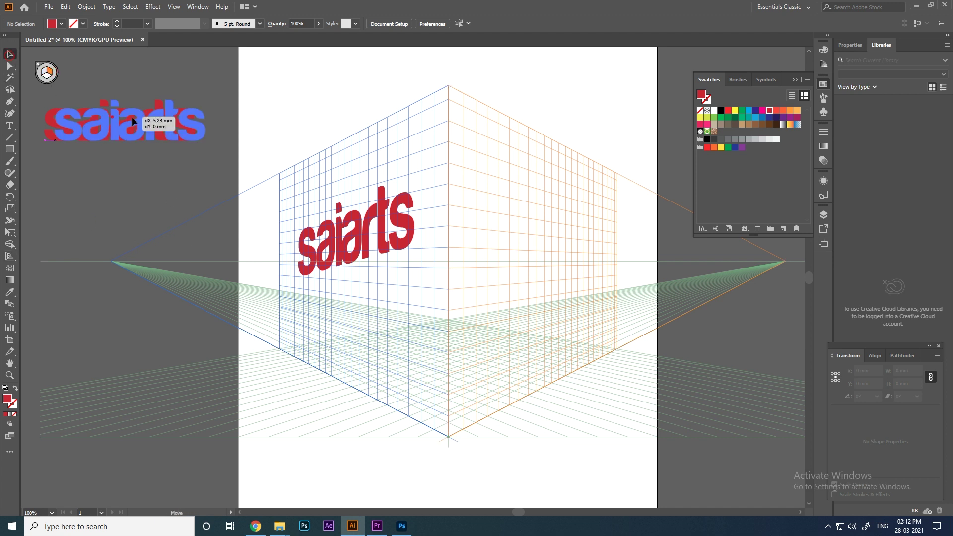
pyautogui.click(750, 111)
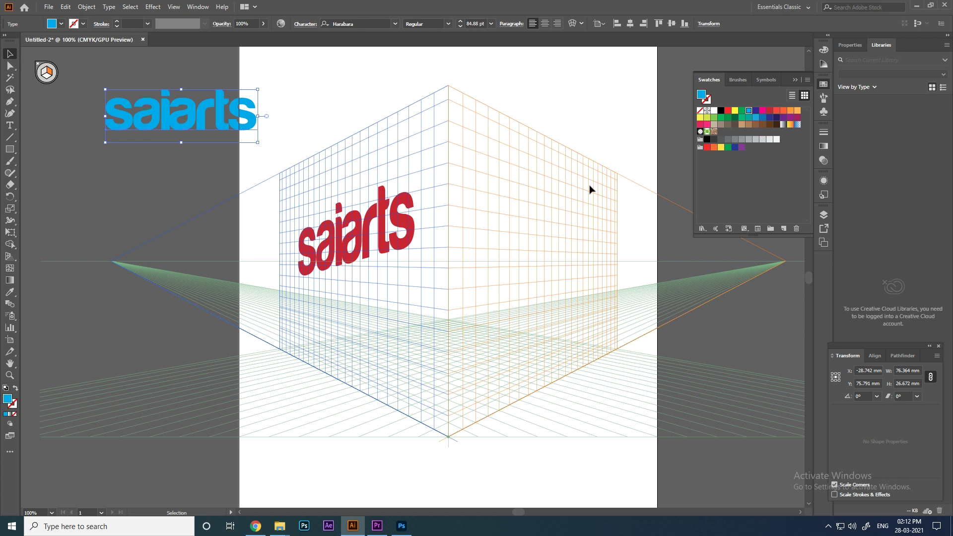
# Put the cyan 'saiarts' text on the right perspective plane and enlarge it
pyautogui.click(9, 256)
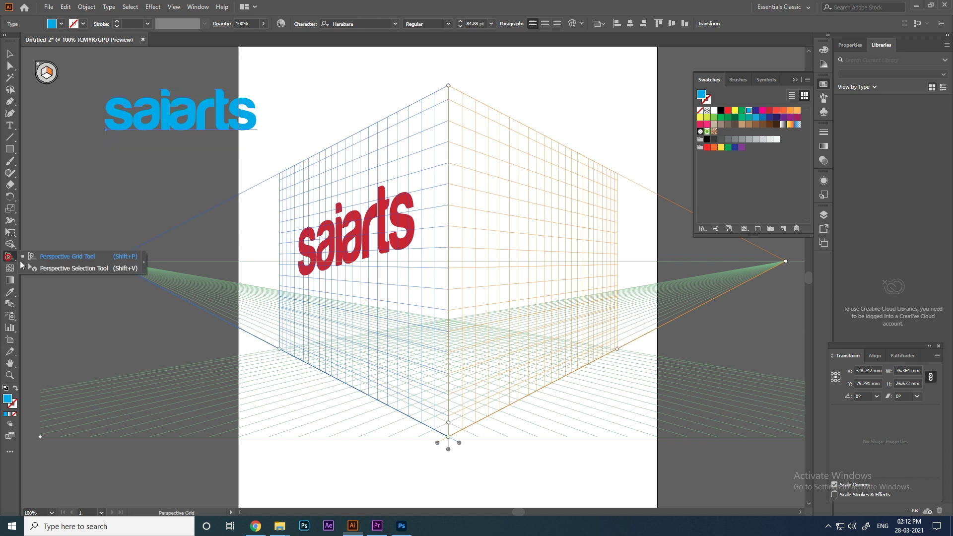
pyautogui.click(45, 269)
pyautogui.moveTo(182, 117)
pyautogui.mouseDown()
pyautogui.moveTo(394, 96)
pyautogui.moveTo(532, 207)
pyautogui.moveTo(532, 225)
pyautogui.mouseUp()
pyautogui.press('v')
pyautogui.click(558, 200)
pyautogui.moveTo(558, 200); pyautogui.dragTo(614, 162)
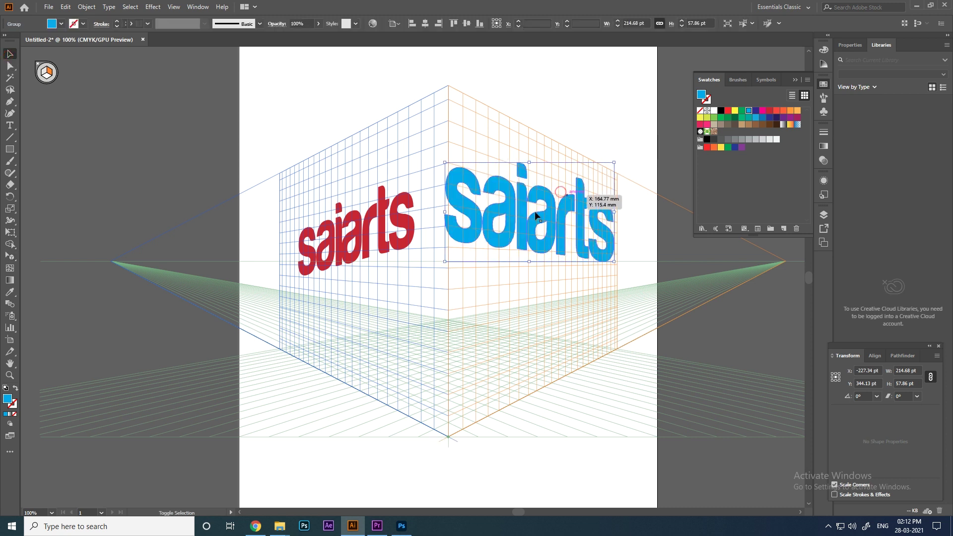
pyautogui.click(585, 109)
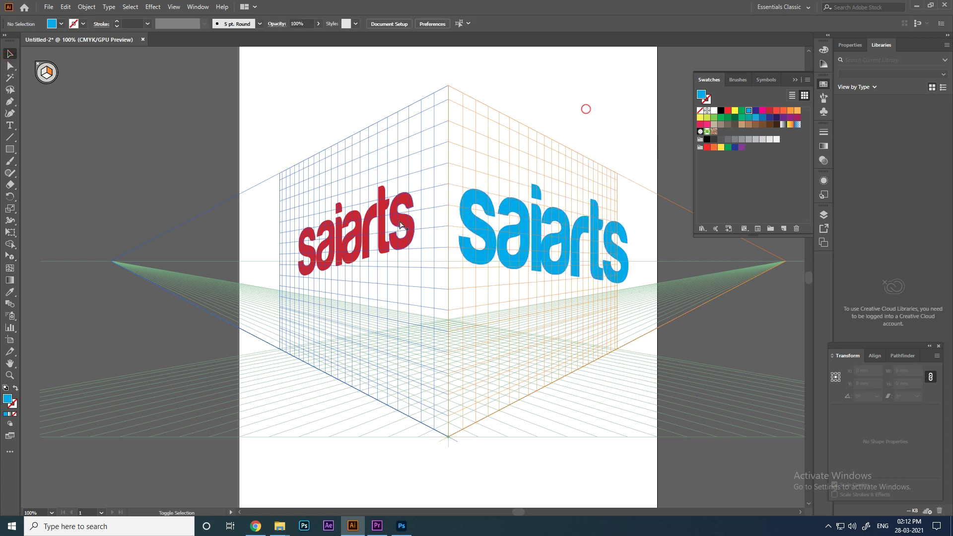
# Scroll the canvas and open the system tray's hidden icons
pyautogui.scroll(-2, 389, 242)
pyautogui.scroll(-1, 447, 269)
pyautogui.scroll(1, 472, 273)
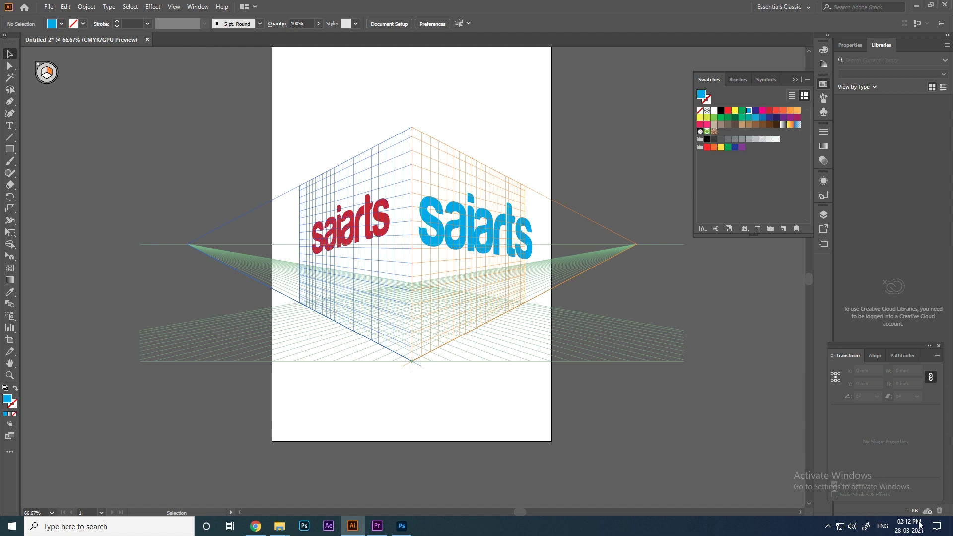
pyautogui.click(829, 526)
pyautogui.click(809, 488)
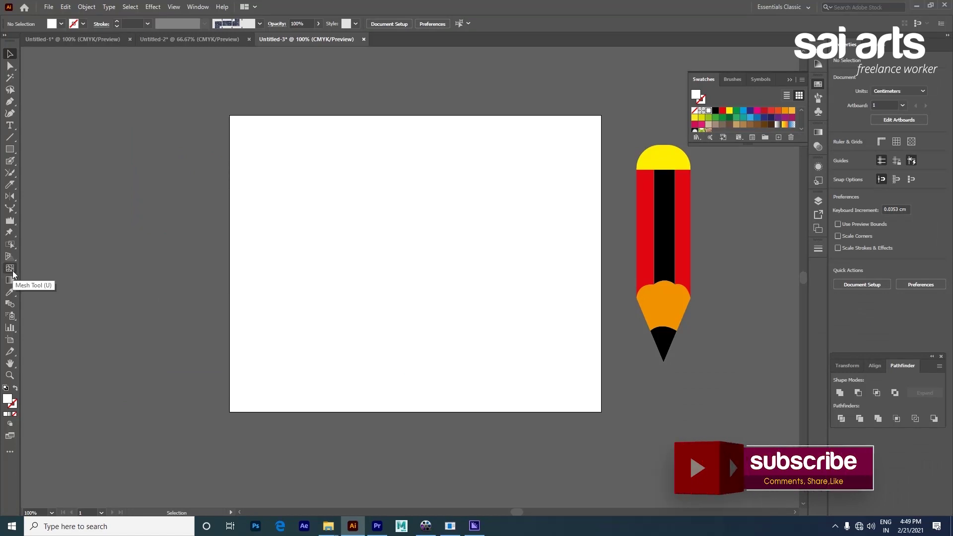
# Draw a white rectangle and add a red mesh point at its centre
pyautogui.click(10, 149)
pyautogui.moveTo(351, 214); pyautogui.dragTo(540, 348)
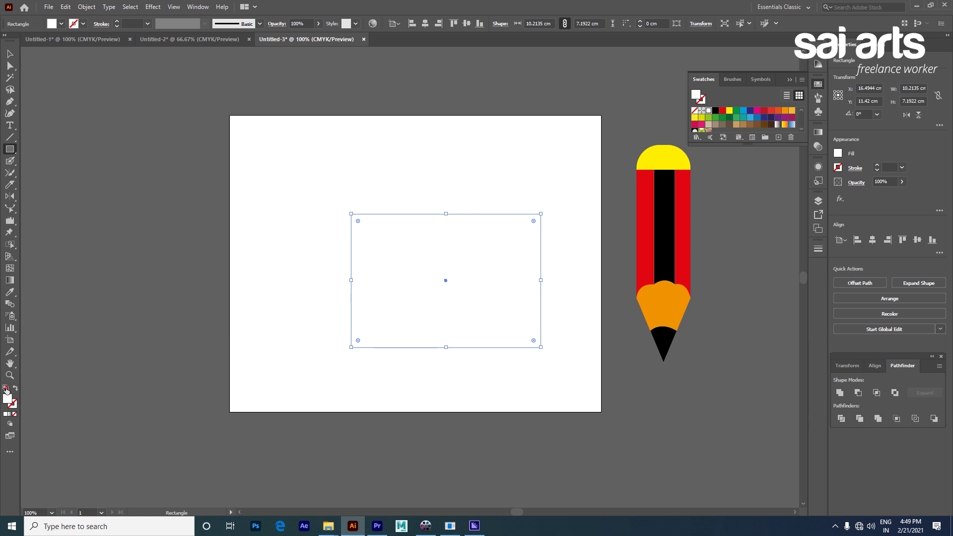
pyautogui.click(6, 389)
pyautogui.click(10, 268)
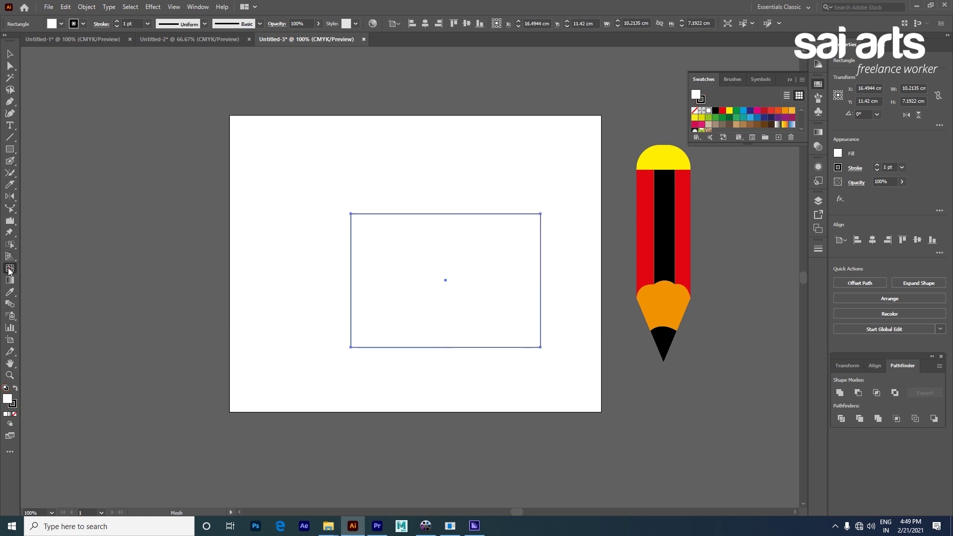
pyautogui.click(447, 280)
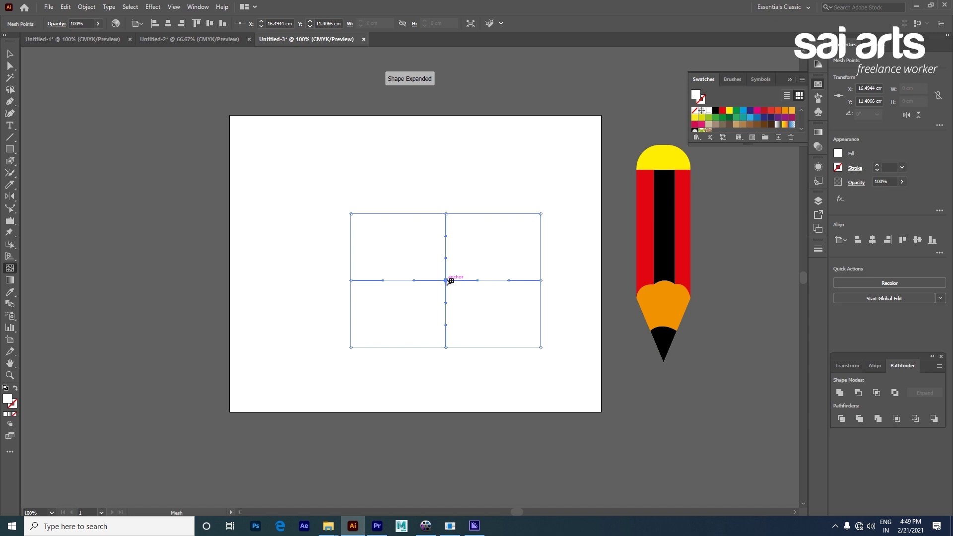
pyautogui.click(722, 110)
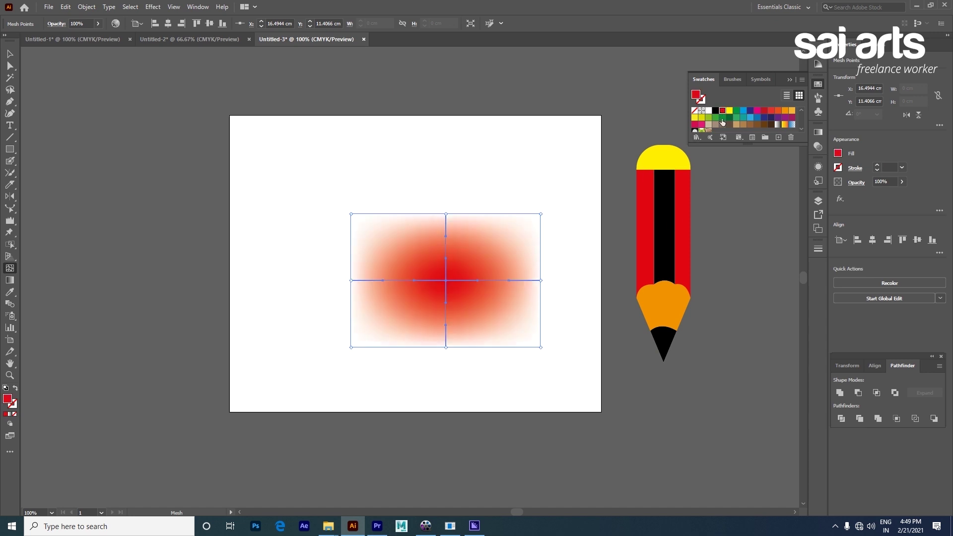
# Add green right, magenta left and green top mesh points
pyautogui.click(504, 281)
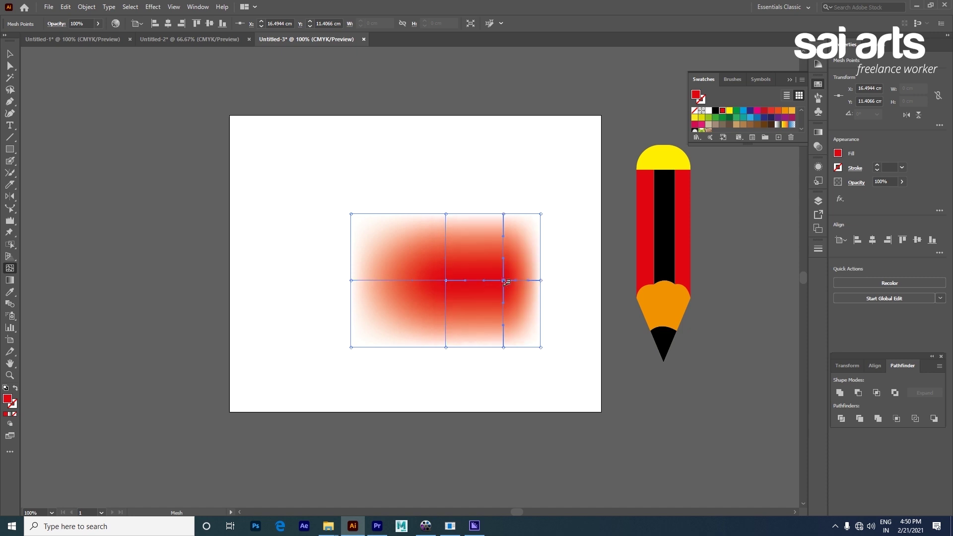
pyautogui.click(736, 111)
pyautogui.click(402, 280)
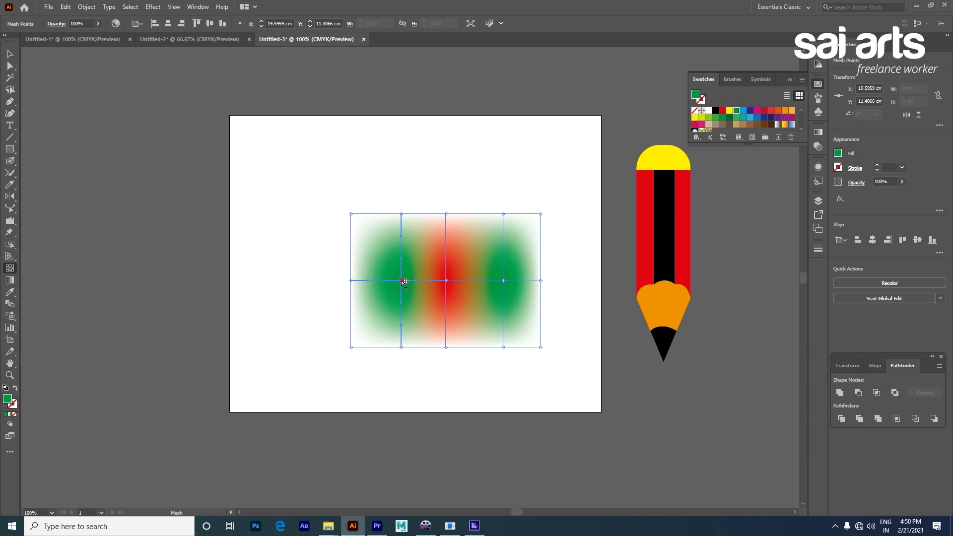
pyautogui.click(758, 111)
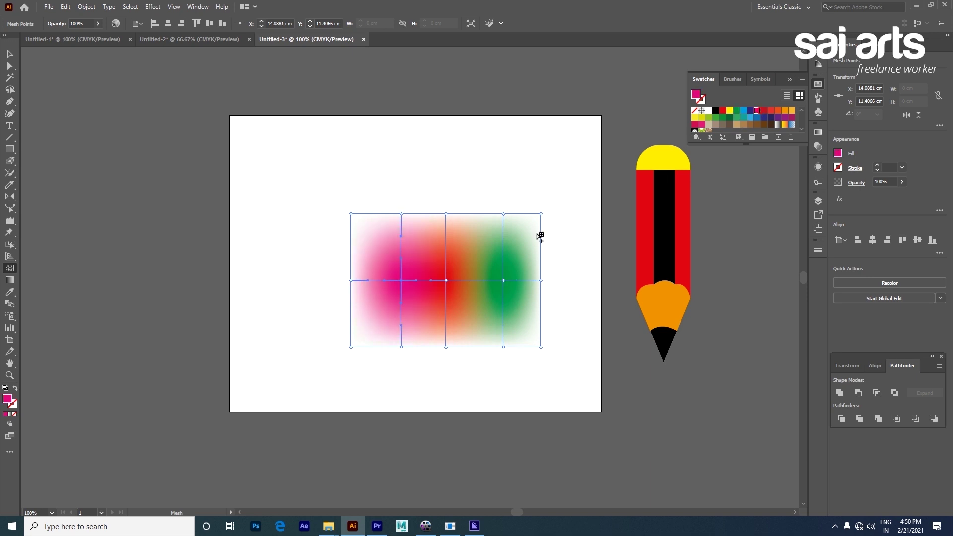
pyautogui.click(446, 246)
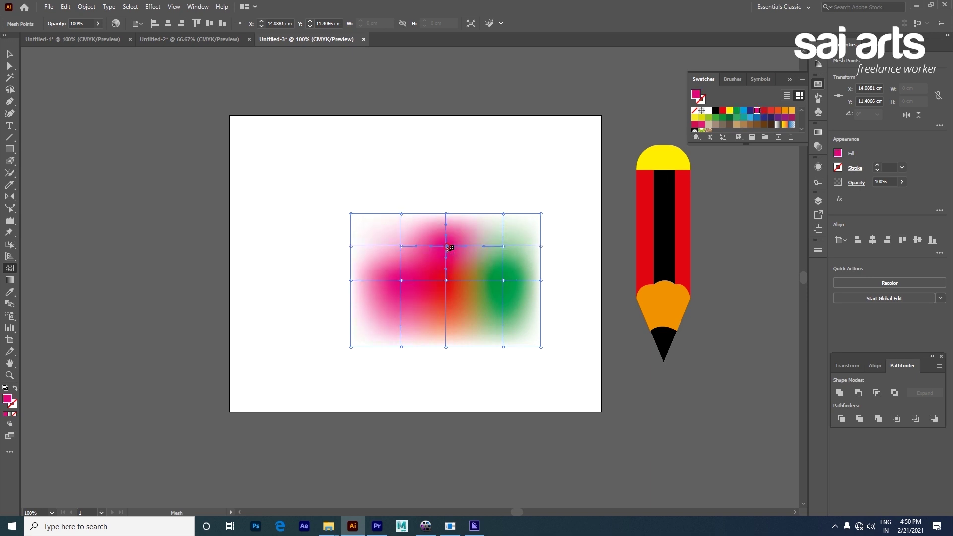
pyautogui.click(717, 118)
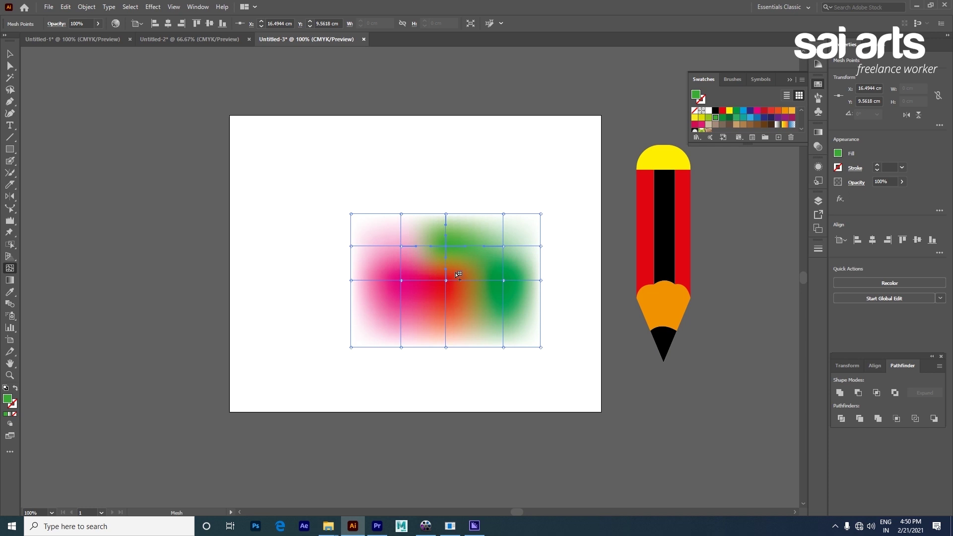
# Colour the bottom-centre mesh point brown, then select and delete the whole mesh
pyautogui.click(10, 66)
pyautogui.click(403, 281)
pyautogui.click(769, 115)
pyautogui.hotkey('ctrl', 'z')
pyautogui.click(446, 347)
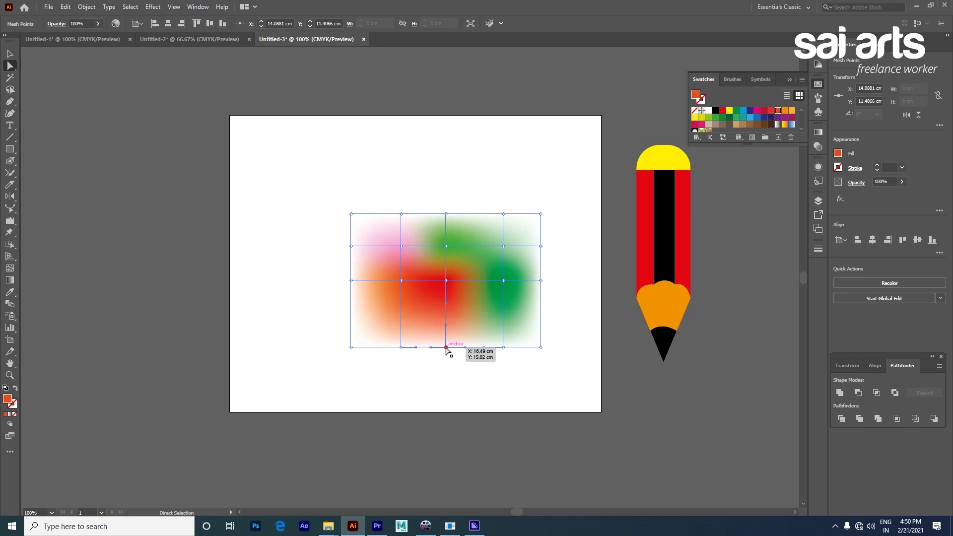
pyautogui.click(756, 123)
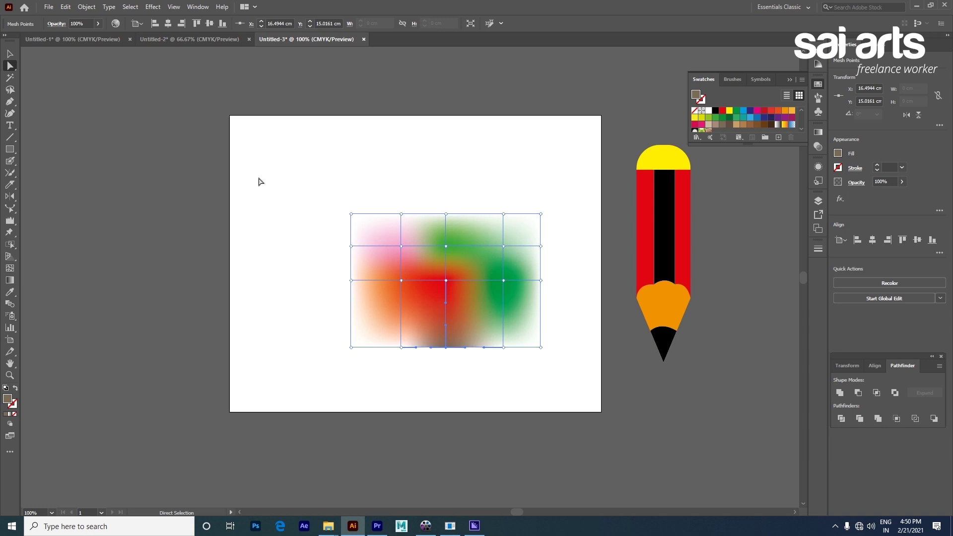
pyautogui.moveTo(258, 182); pyautogui.dragTo(560, 377)
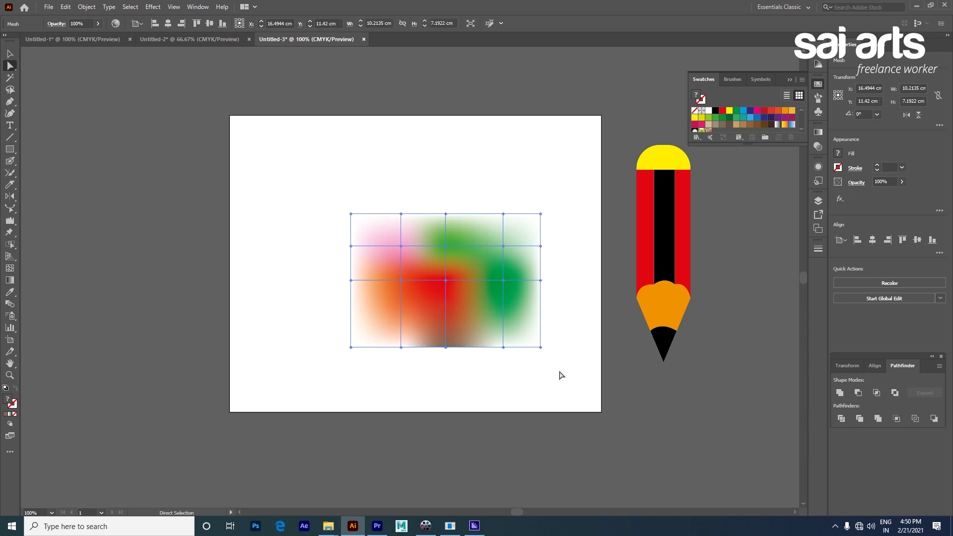
pyautogui.press('Delete')
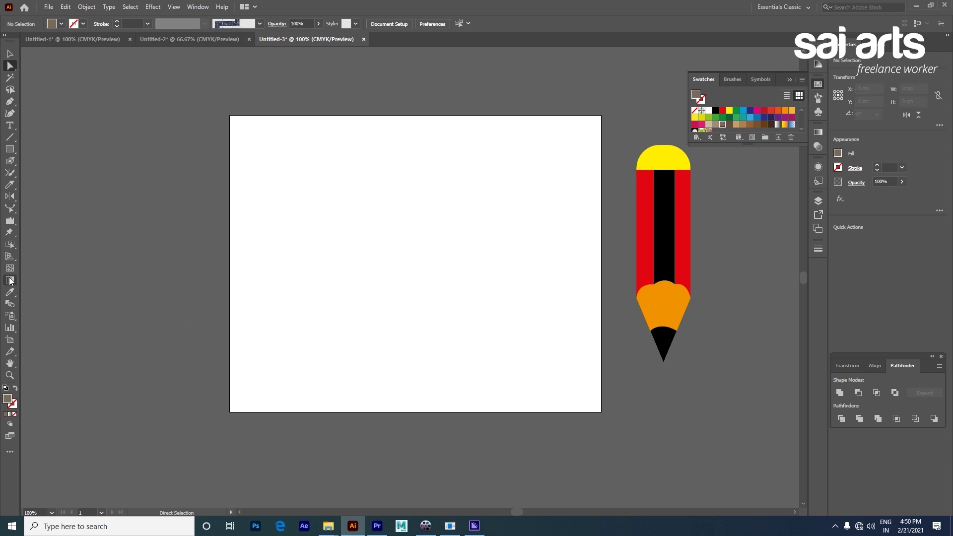
# Draw a rectangle in the artboard centre and show the Gradient panel
pyautogui.click(10, 281)
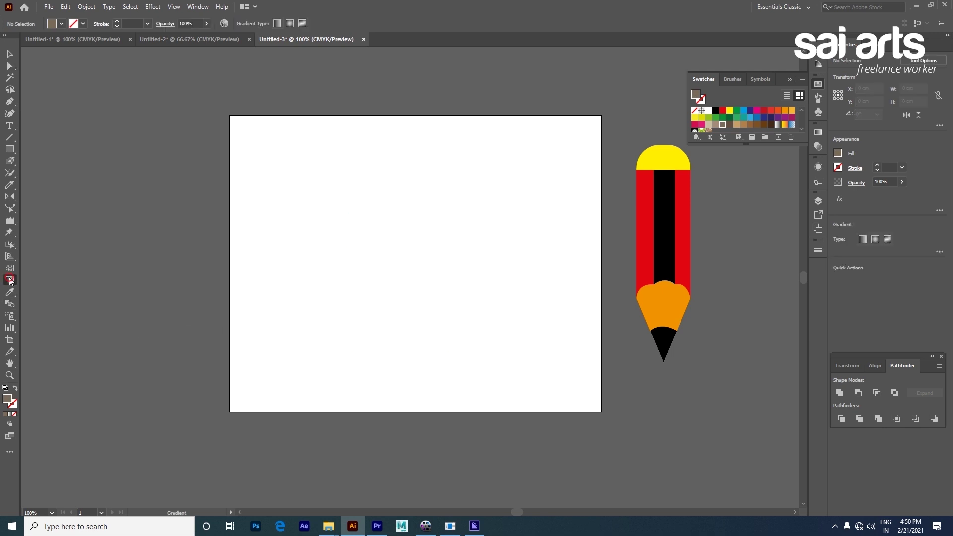
pyautogui.click(10, 149)
pyautogui.moveTo(298, 180); pyautogui.dragTo(524, 350)
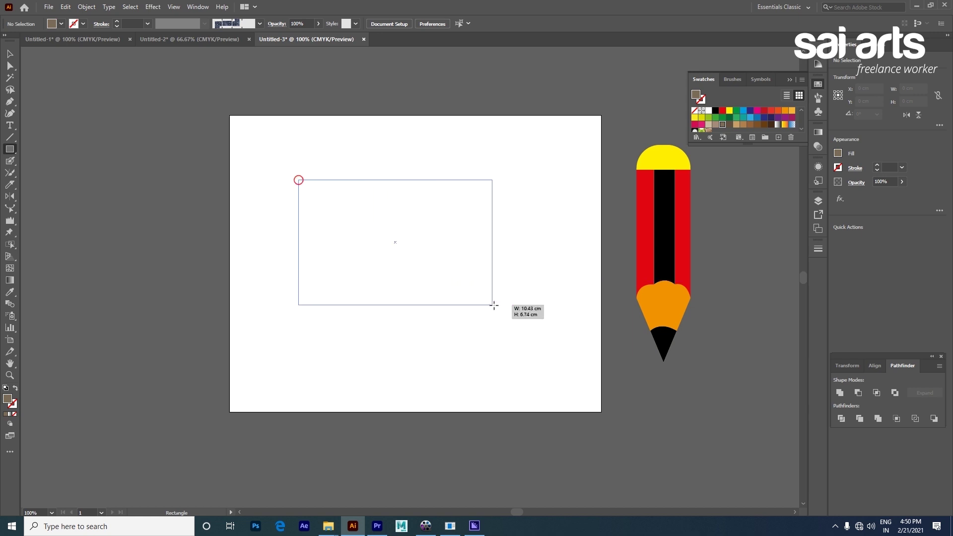
pyautogui.click(10, 280)
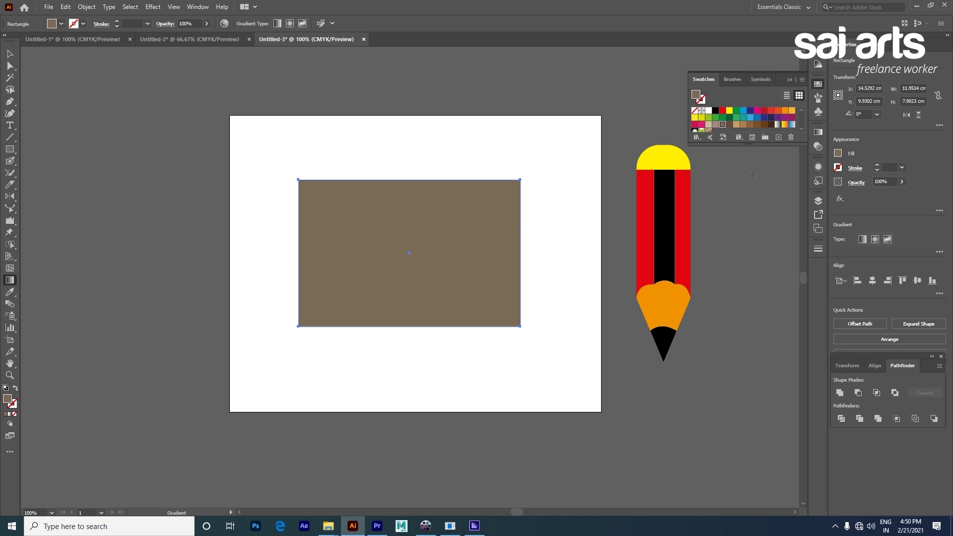
pyautogui.click(198, 7)
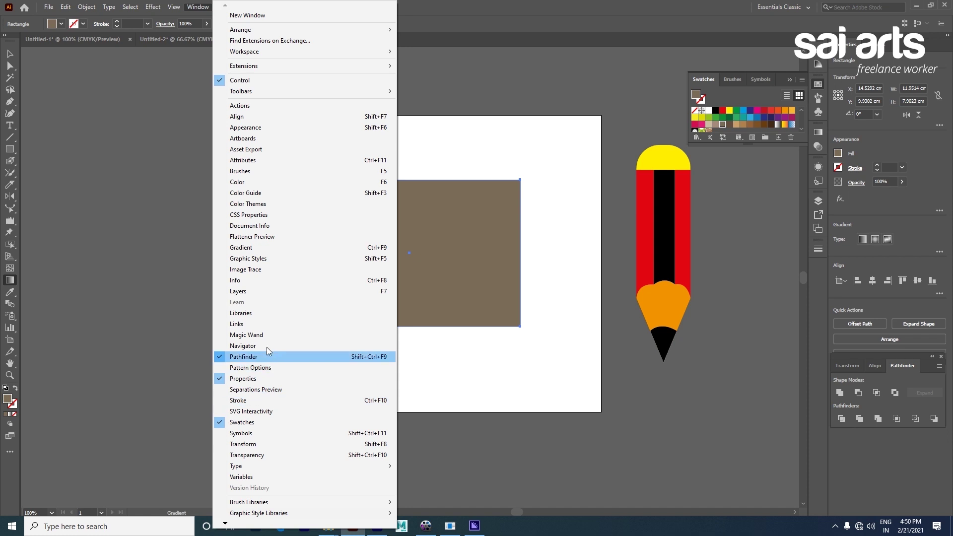
pyautogui.click(268, 251)
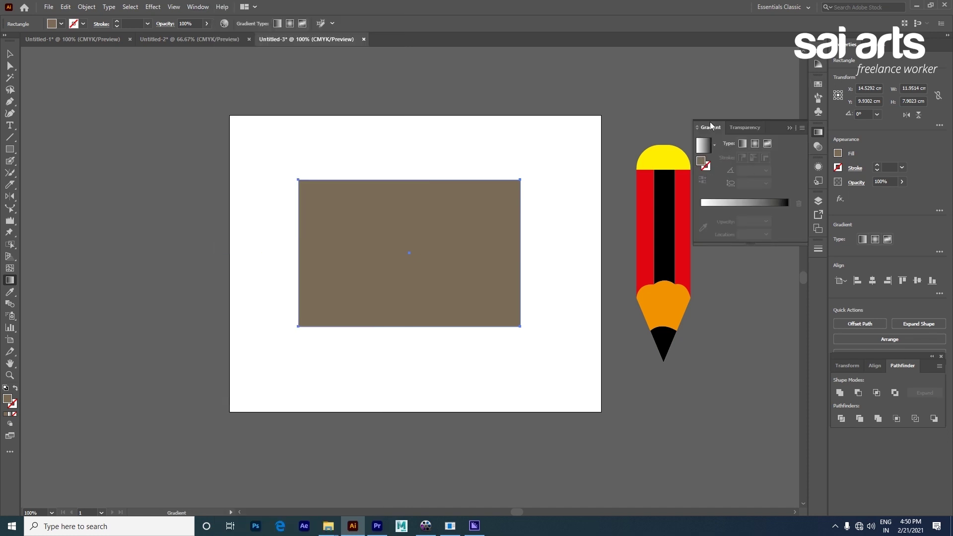
# Apply a white-to-black gradient and run it horizontally across the rectangle
pyautogui.click(752, 203)
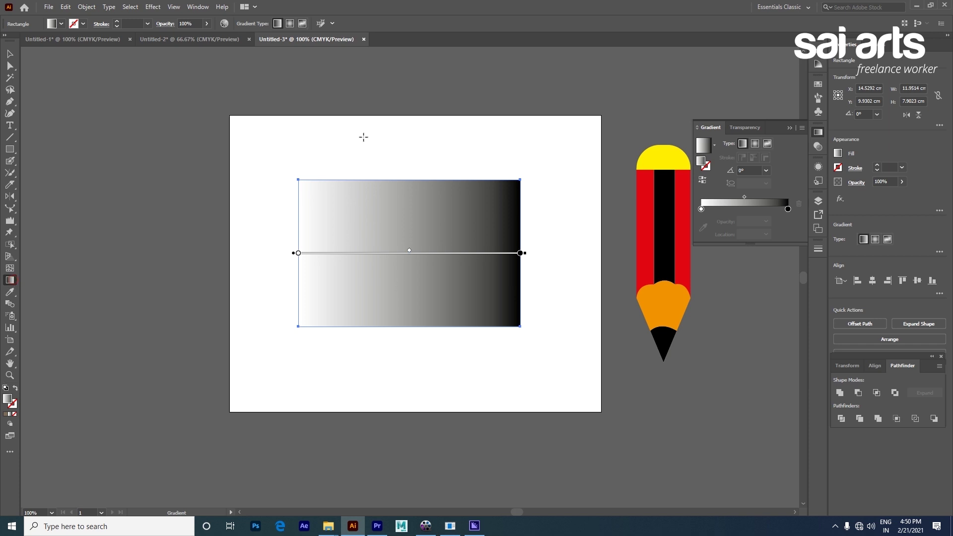
pyautogui.moveTo(364, 137); pyautogui.dragTo(464, 387)
pyautogui.moveTo(557, 128); pyautogui.dragTo(286, 315)
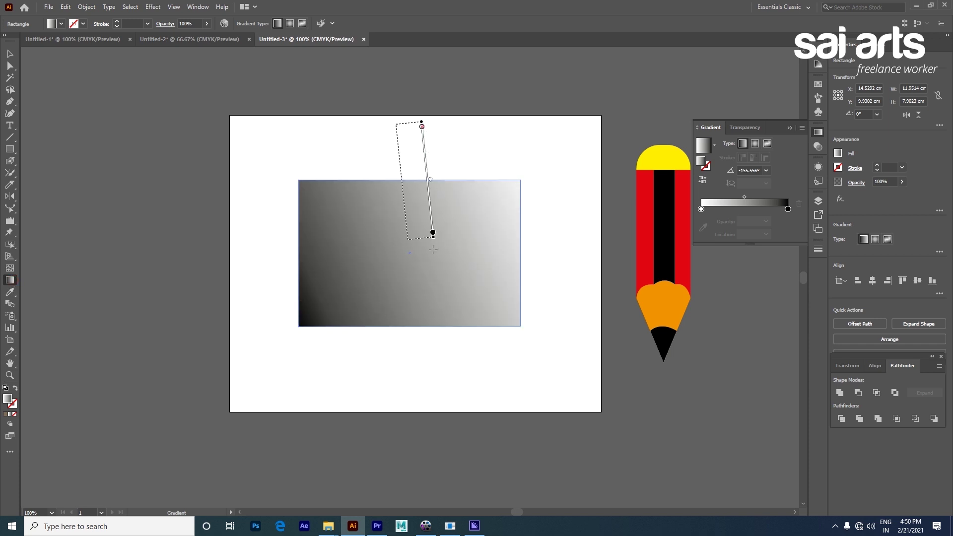
pyautogui.moveTo(403, 124); pyautogui.dragTo(413, 315)
pyautogui.moveTo(305, 236); pyautogui.dragTo(517, 236)
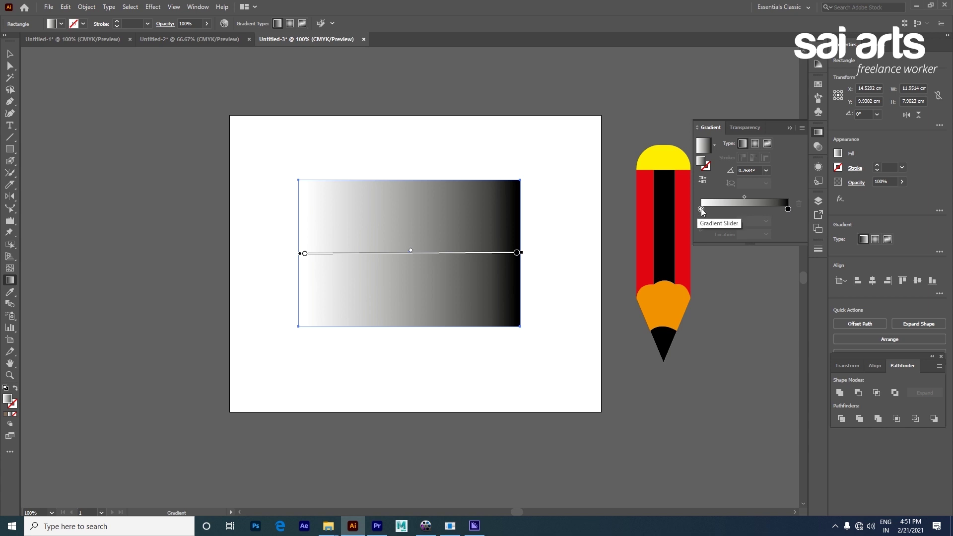
# Sample the pencil's red for the left gradient stop and its yellow for the right stop
pyautogui.doubleClick(701, 209)
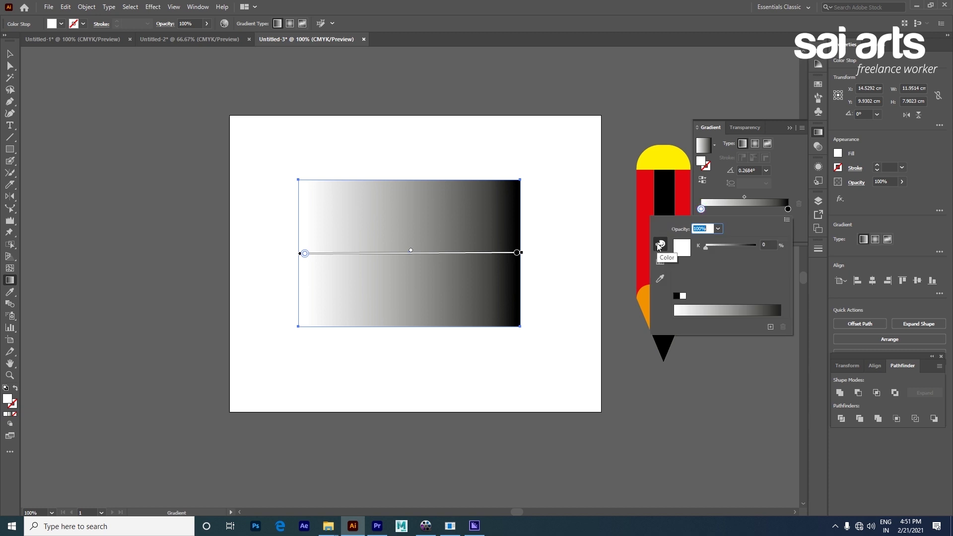
pyautogui.click(661, 262)
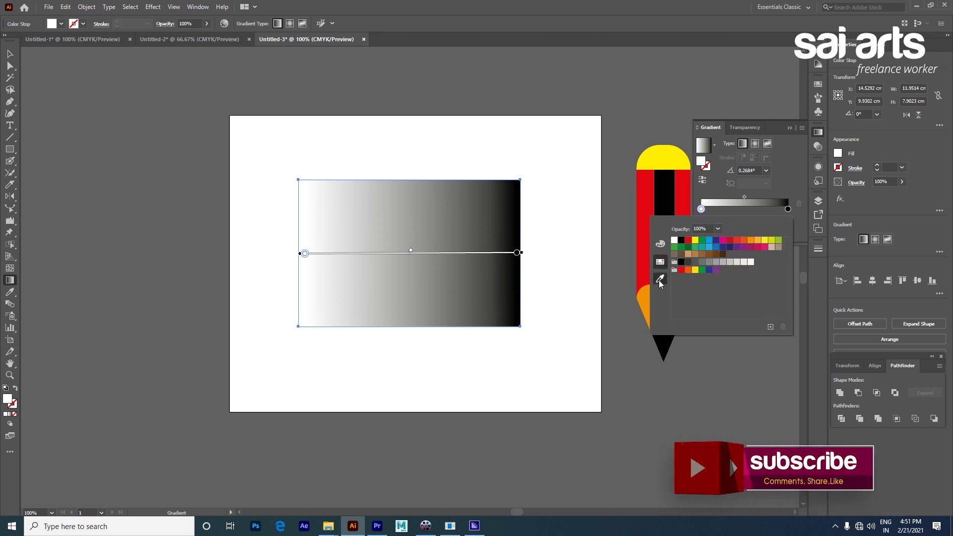
pyautogui.click(660, 281)
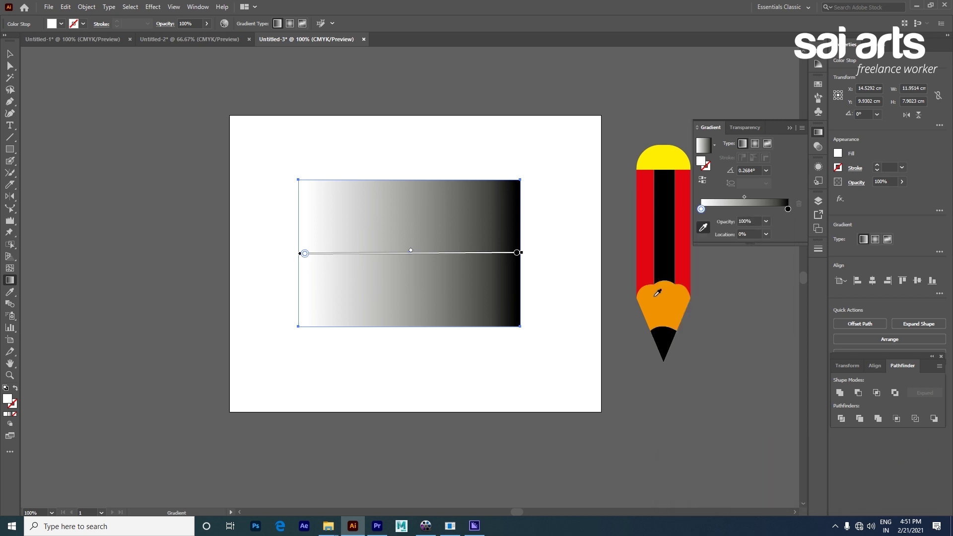
pyautogui.click(647, 234)
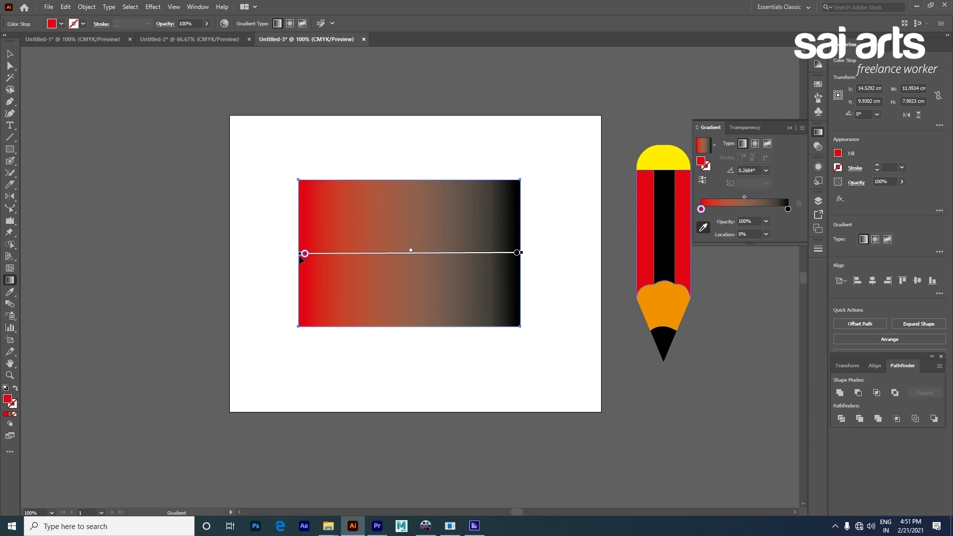
pyautogui.click(789, 209)
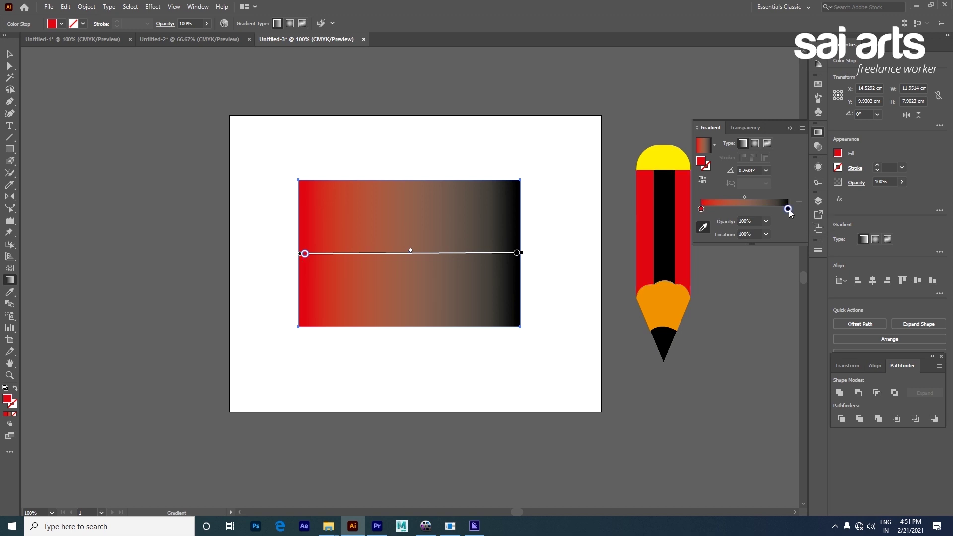
pyautogui.click(670, 153)
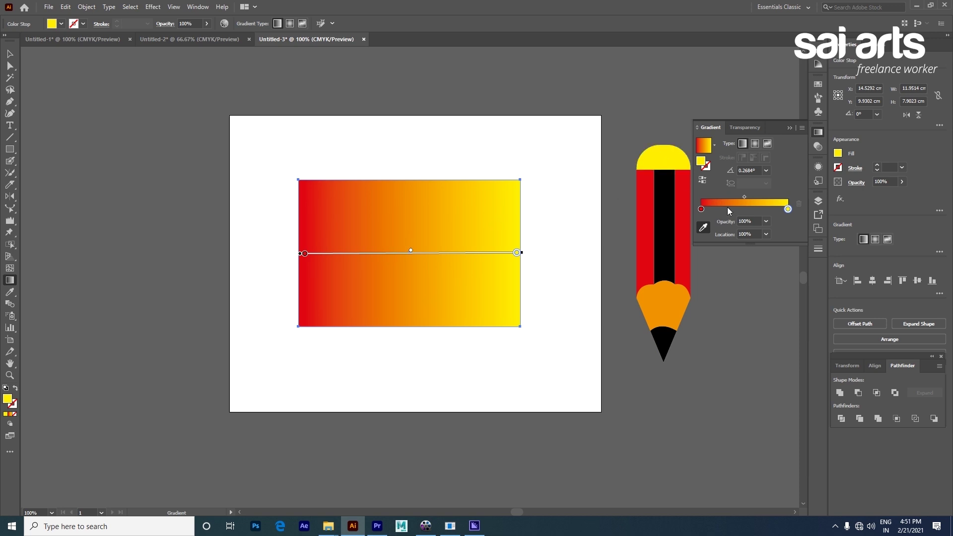
# Add a dark blue middle stop from Swatches and make the gradient radial
pyautogui.click(745, 211)
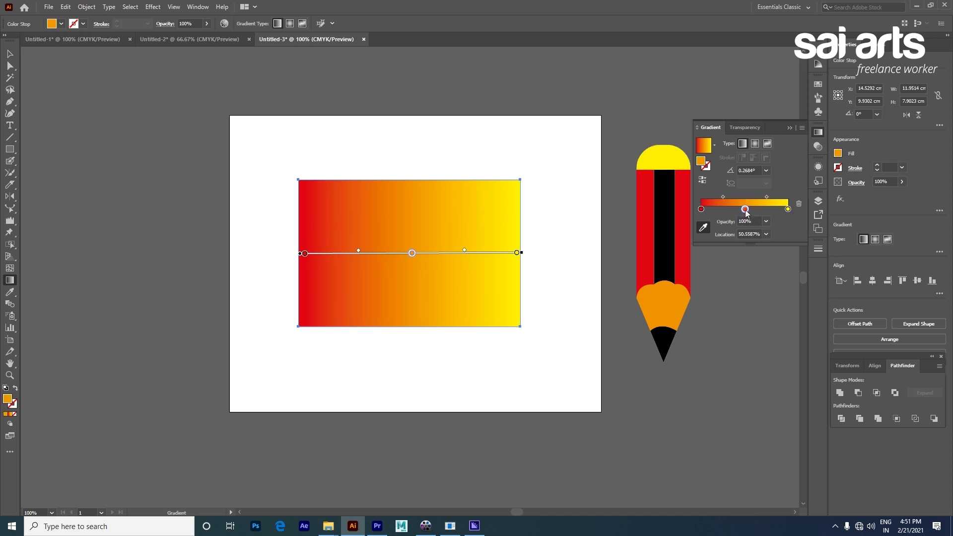
pyautogui.doubleClick(745, 210)
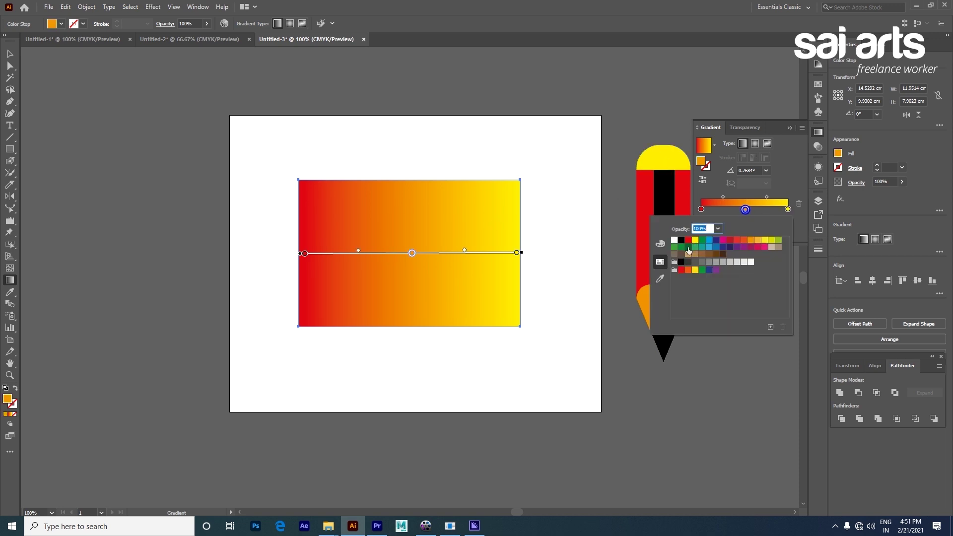
pyautogui.click(756, 247)
pyautogui.click(723, 247)
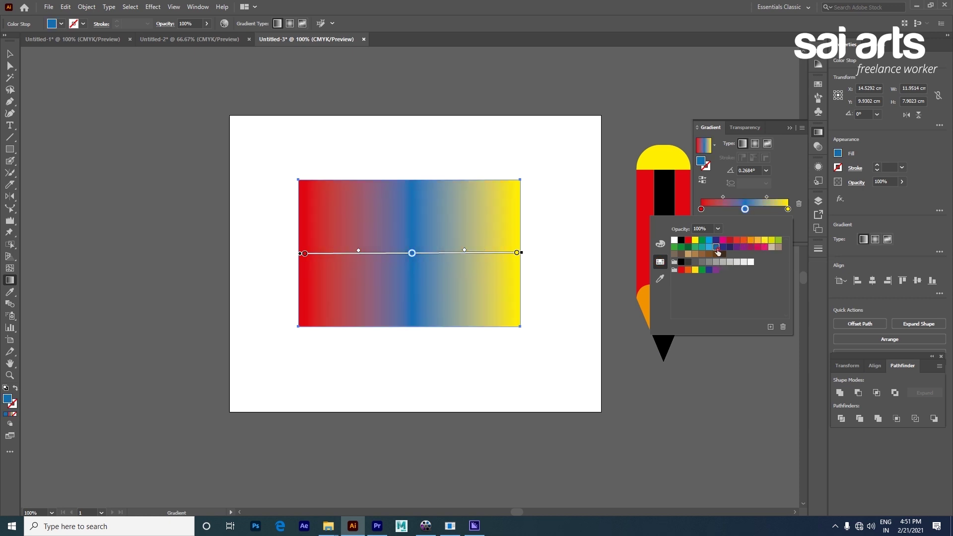
pyautogui.click(709, 248)
pyautogui.click(717, 247)
pyautogui.click(756, 145)
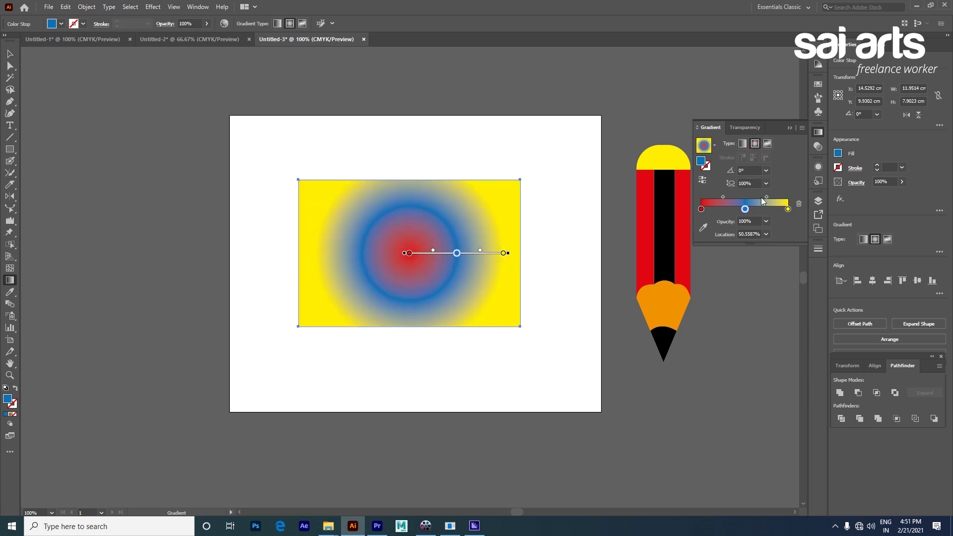
# Add a gradient stop at about 69% to widen the blue-grey ring, then select the rectangle
pyautogui.click(749, 210)
pyautogui.moveTo(751, 210)
pyautogui.mouseDown()
pyautogui.moveTo(761, 210)
pyautogui.moveTo(726, 210)
pyautogui.mouseUp()
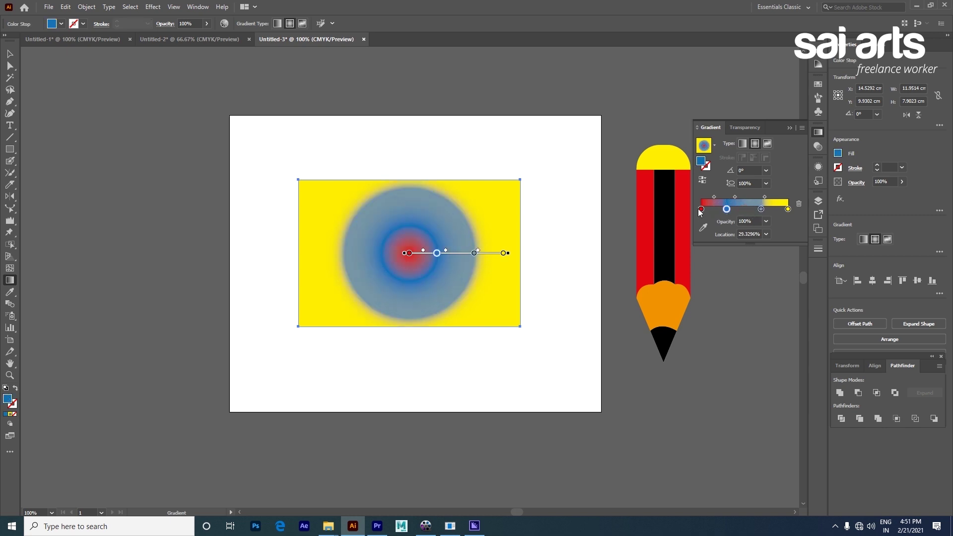
pyautogui.moveTo(430, 233)
pyautogui.moveTo(447, 252)
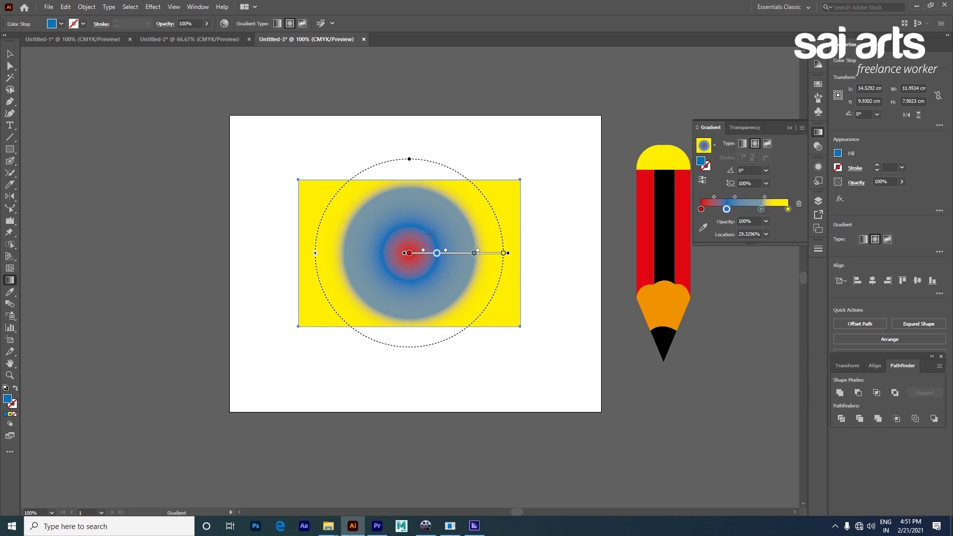
pyautogui.click(9, 55)
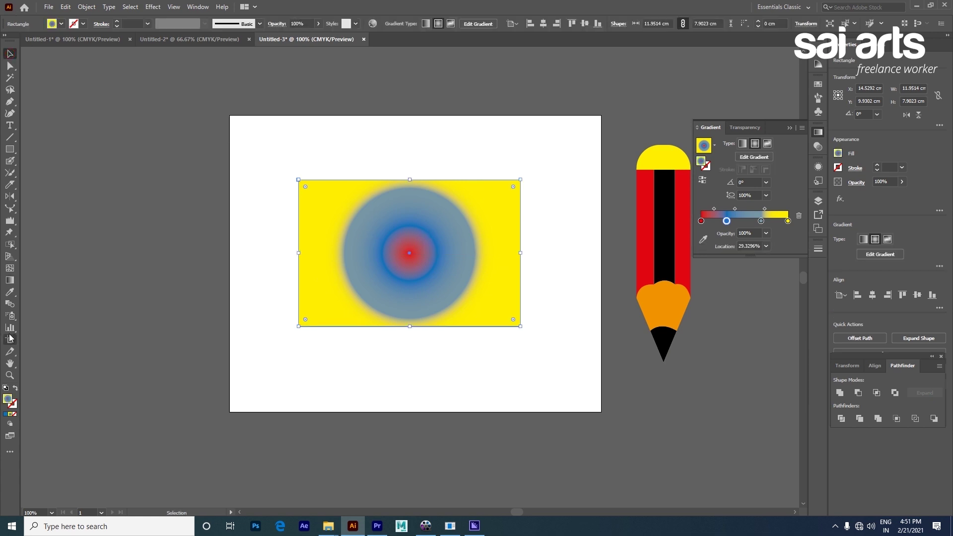
pyautogui.click(10, 292)
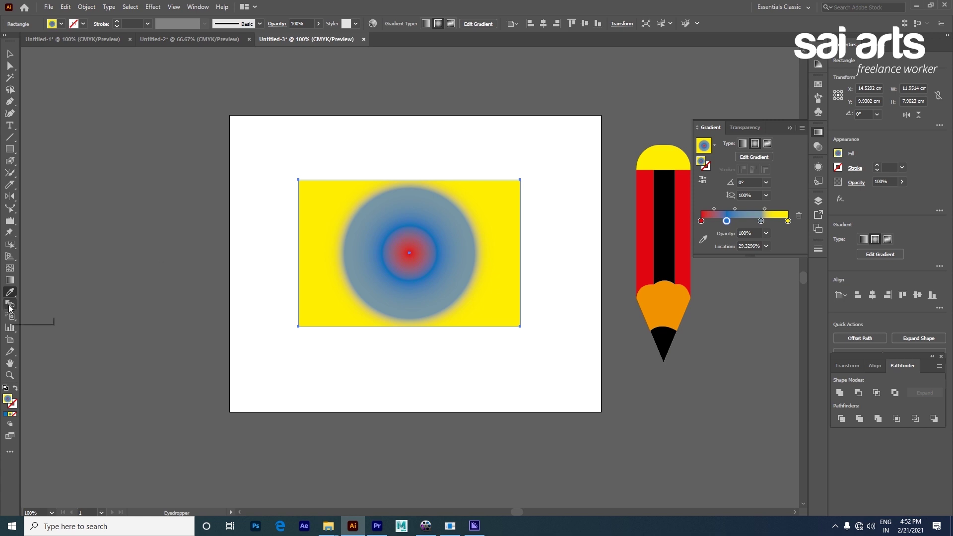
pyautogui.click(9, 54)
pyautogui.moveTo(224, 145); pyautogui.dragTo(579, 347)
# Delete the gradient rectangle and draw a small rectangle near the artboard's upper left
pyautogui.press('Delete')
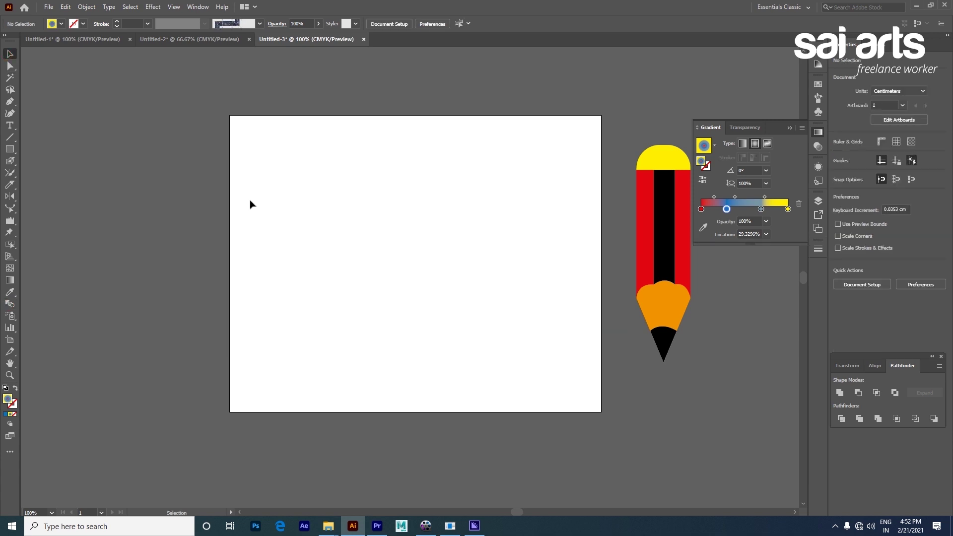
pyautogui.click(9, 149)
pyautogui.moveTo(291, 157)
pyautogui.mouseDown()
pyautogui.moveTo(307, 175)
pyautogui.moveTo(350, 185)
pyautogui.mouseUp()
# Apply the White, Black gradient preset, then set the rectangle's fill to solid red
pyautogui.click(715, 145)
pyautogui.click(655, 166)
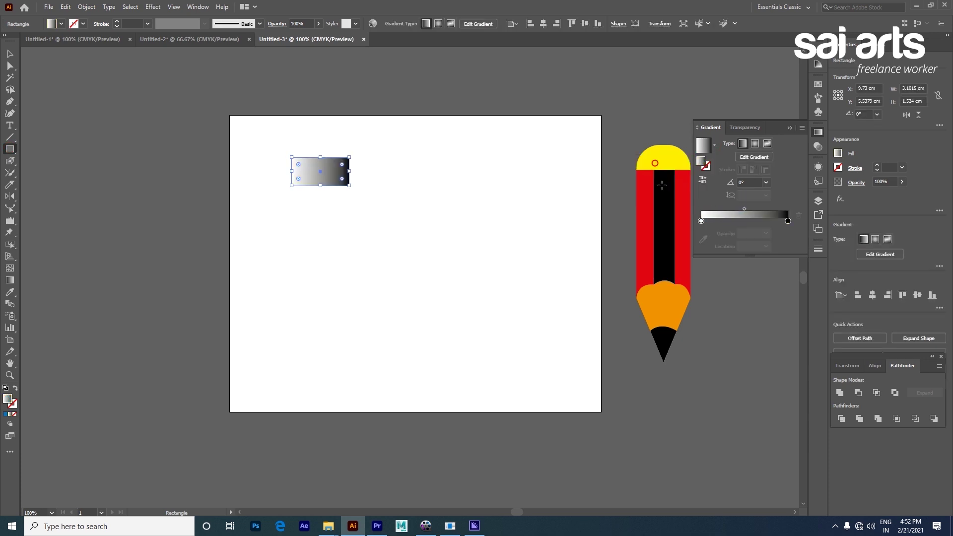
pyautogui.doubleClick(701, 161)
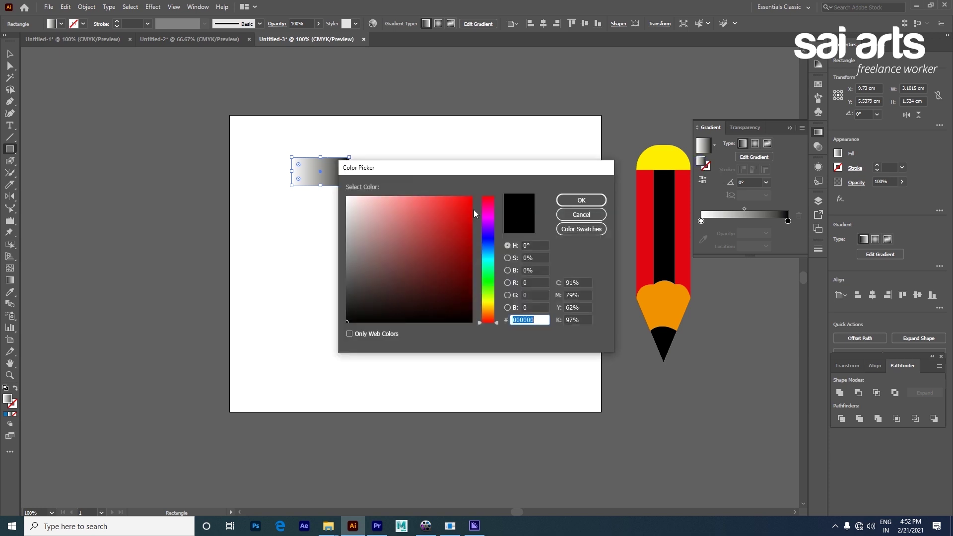
pyautogui.click(475, 208)
pyautogui.click(567, 194)
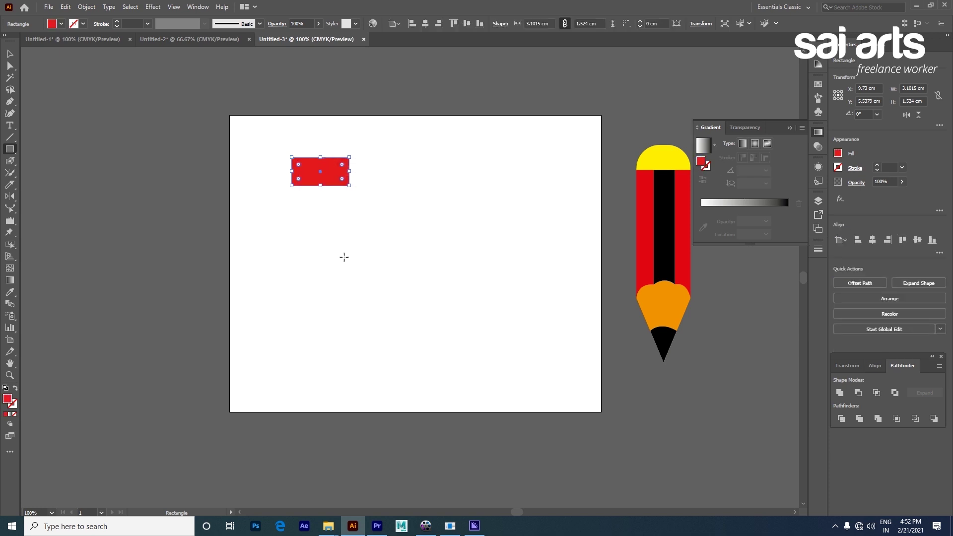
pyautogui.moveTo(13, 151); pyautogui.dragTo(62, 195)
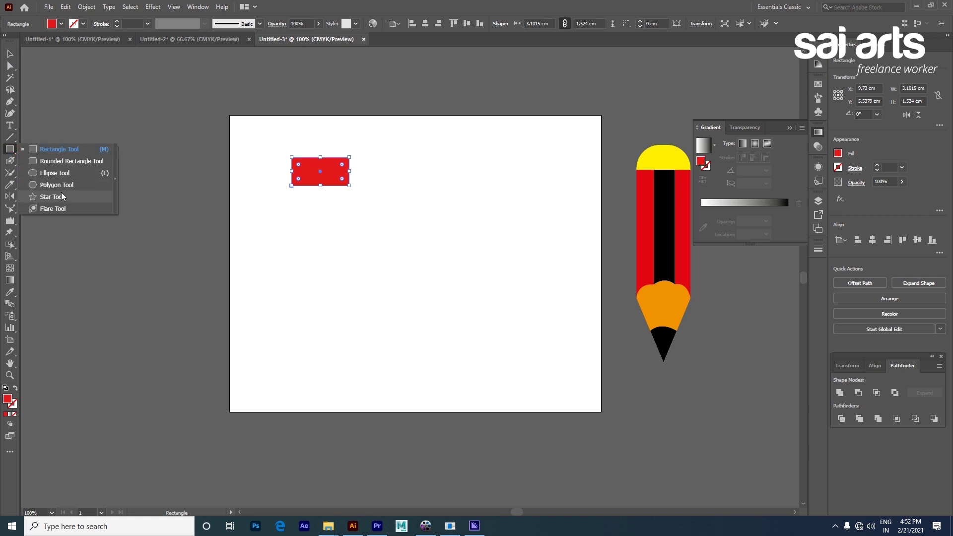
# Draw a star at the artboard's lower right and fill it green from Swatches
pyautogui.click(62, 196)
pyautogui.moveTo(497, 335); pyautogui.dragTo(534, 344)
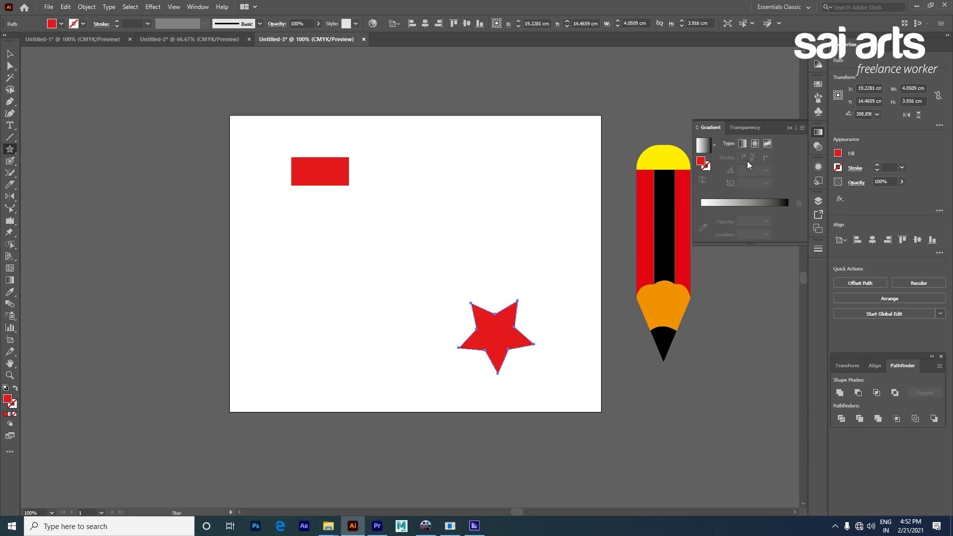
pyautogui.click(818, 85)
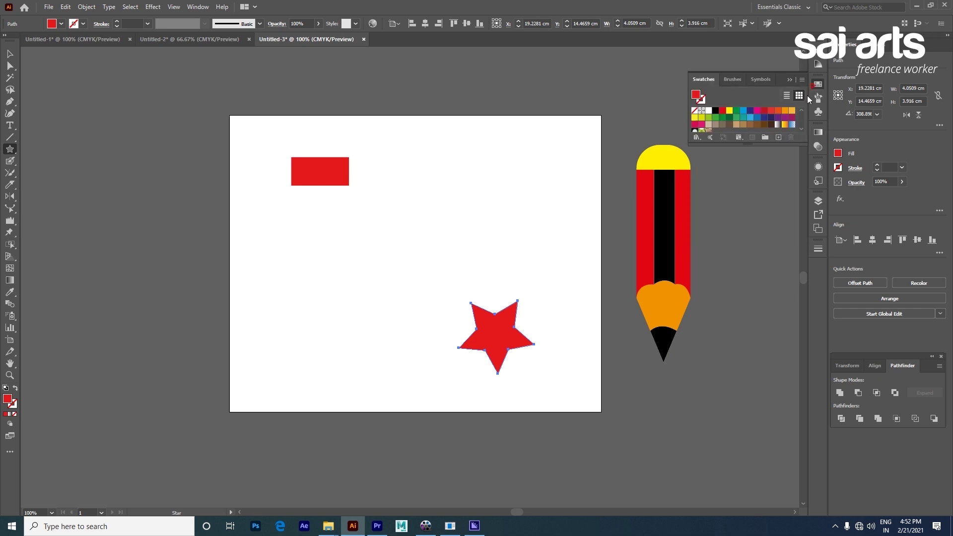
pyautogui.click(737, 111)
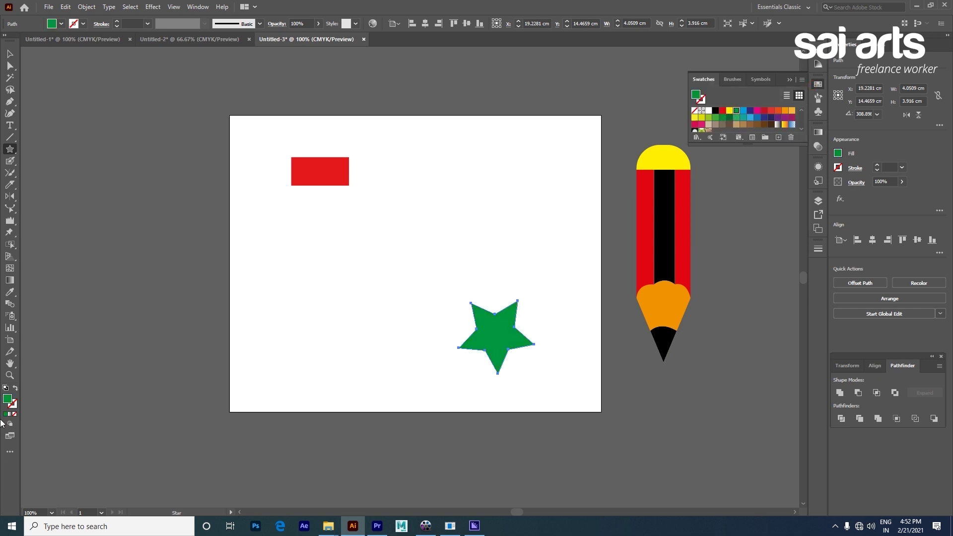
# Blend the green star into the red rectangle with the Blend tool
pyautogui.click(10, 304)
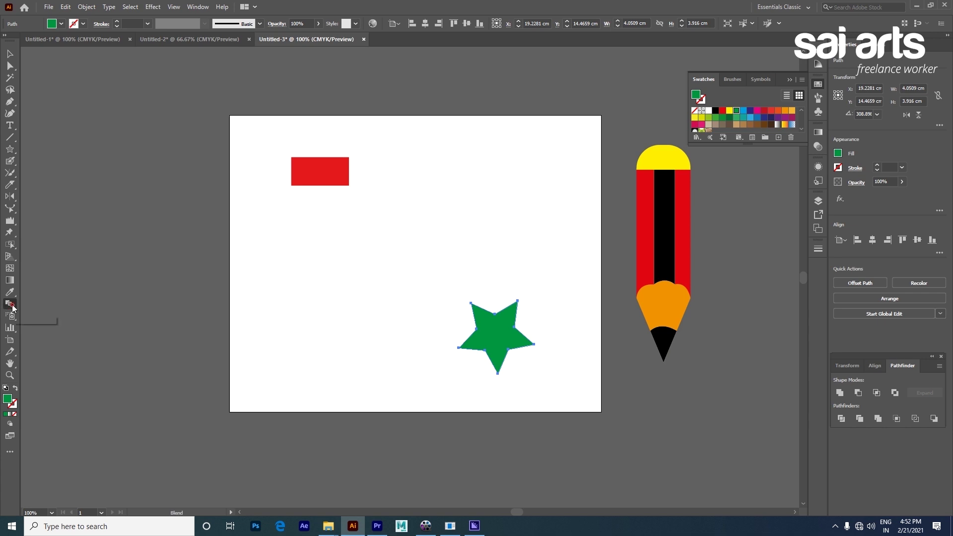
pyautogui.click(500, 335)
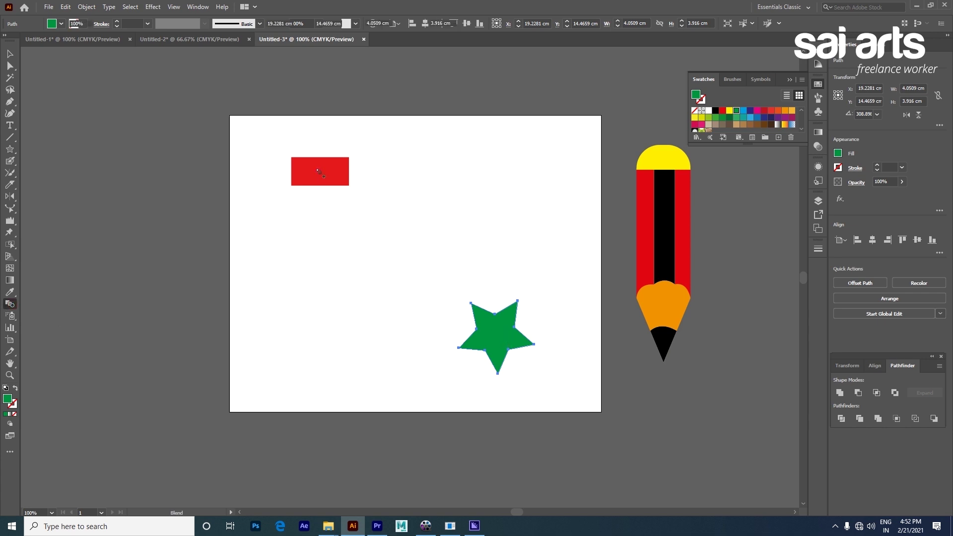
pyautogui.click(318, 171)
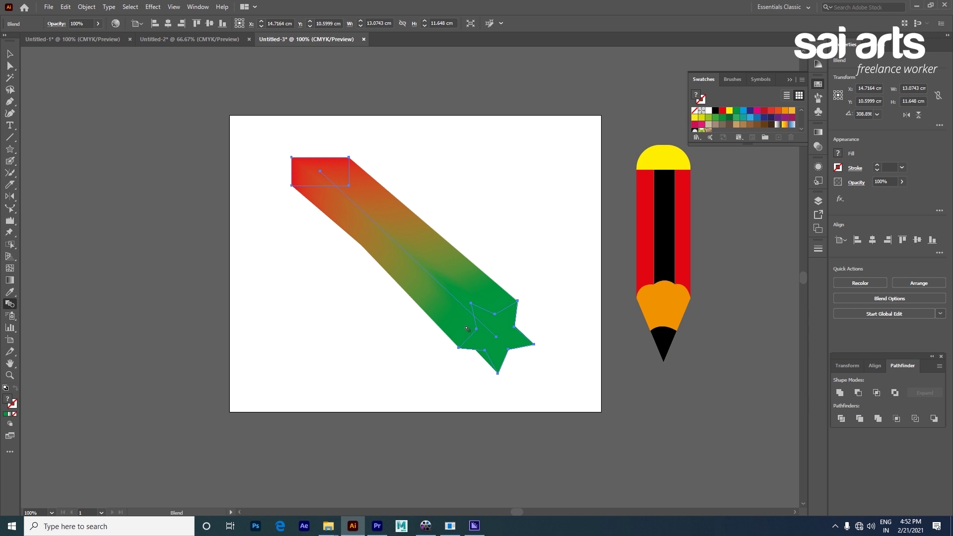
# Set Blend Options spacing to Specified Steps with 50 steps
pyautogui.doubleClick(10, 303)
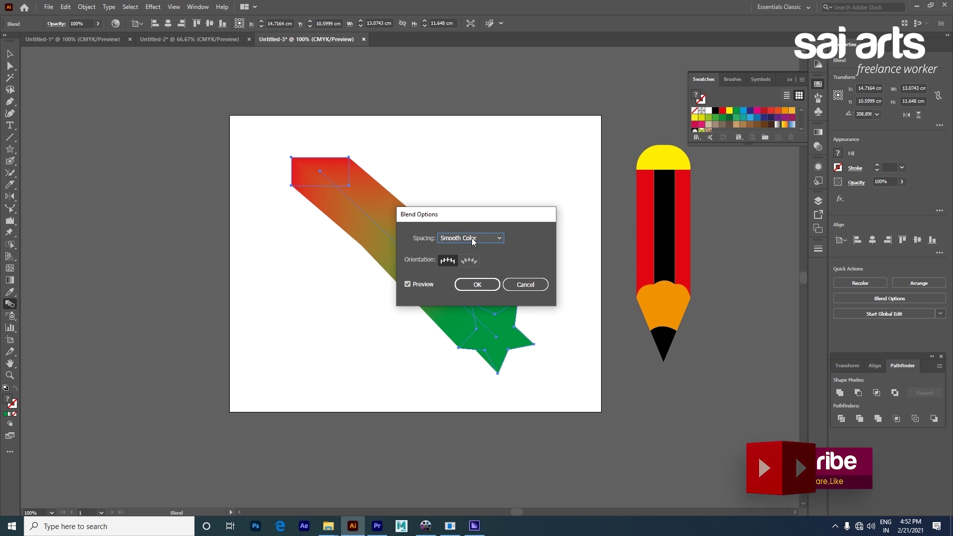
pyautogui.click(472, 238)
pyautogui.click(469, 260)
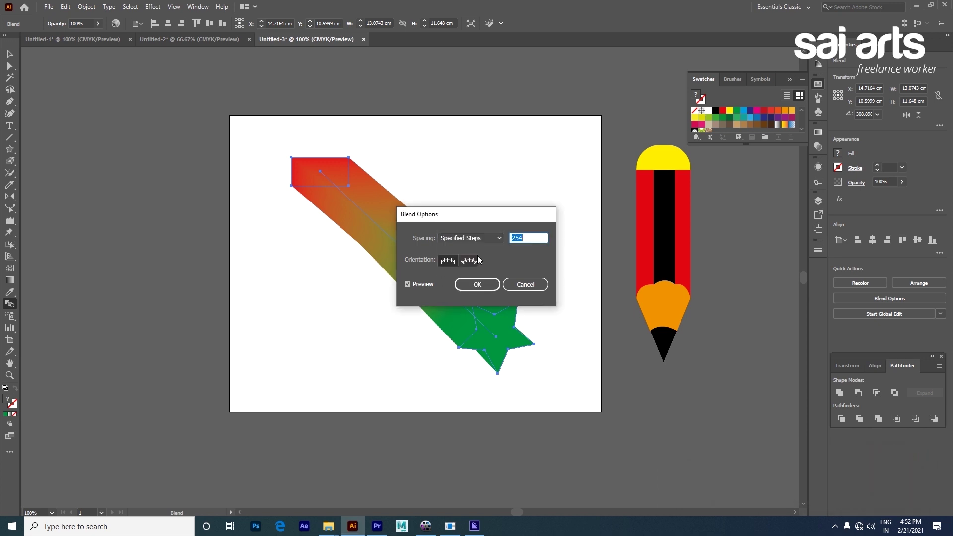
pyautogui.write('50')
pyautogui.click(477, 285)
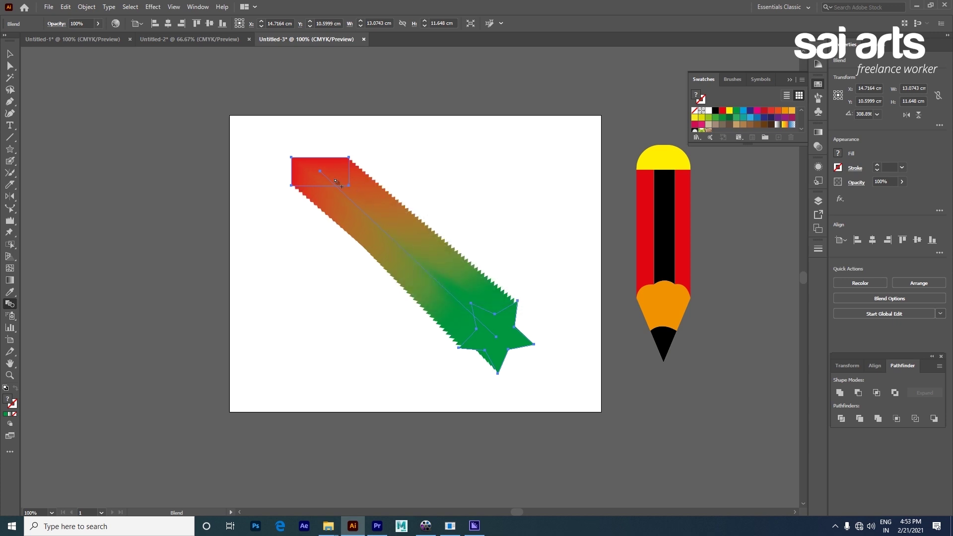
# Recolour the blend's rectangle end yellow and pull its corner up-left
pyautogui.press('a')
pyautogui.click(306, 167)
pyautogui.click(724, 111)
pyautogui.click(729, 110)
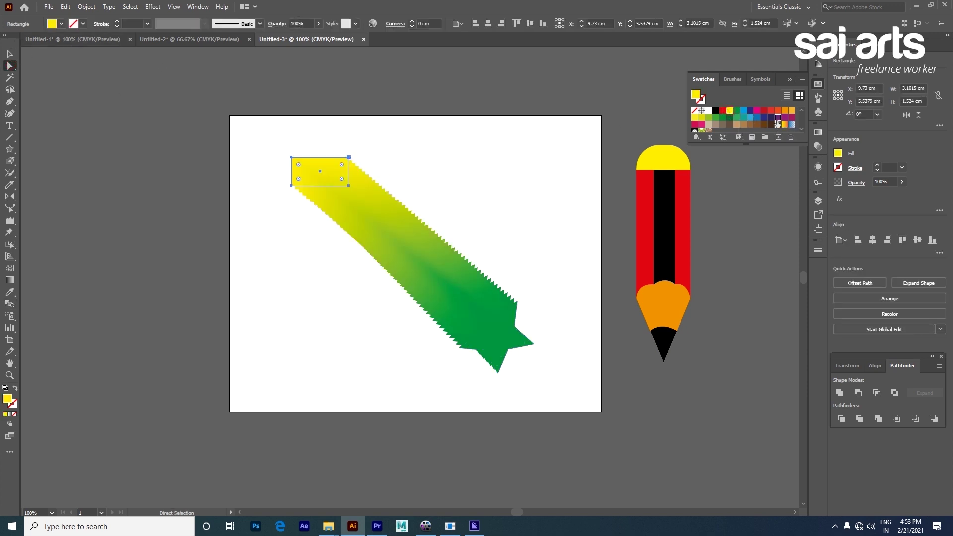
pyautogui.click(778, 117)
pyautogui.click(736, 111)
pyautogui.moveTo(349, 186)
pyautogui.mouseDown()
pyautogui.moveTo(326, 175)
pyautogui.moveTo(299, 277)
pyautogui.mouseUp()
# Rotate the yellow end shape, try an orange-red fill on the whole blend, then undo it
pyautogui.click(10, 54)
pyautogui.moveTo(349, 153); pyautogui.dragTo(404, 237)
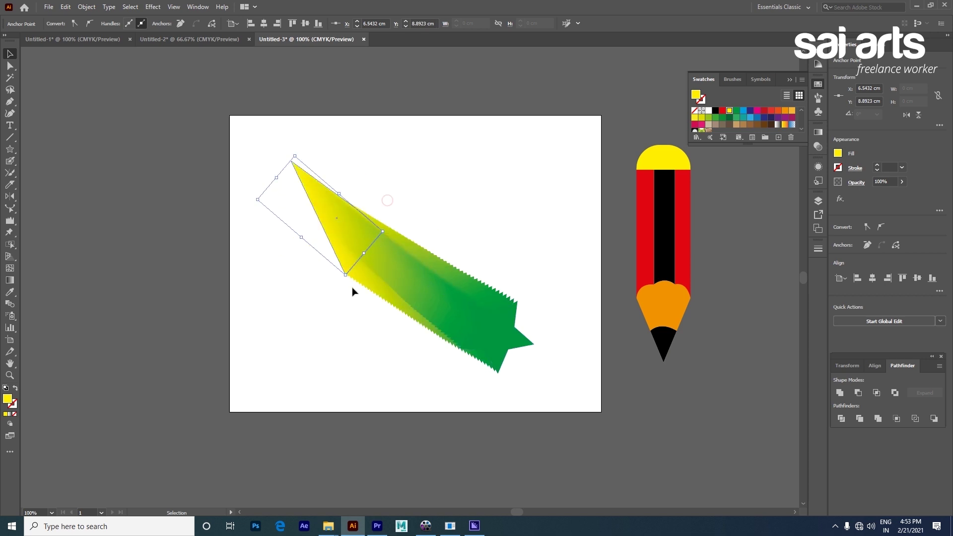
pyautogui.click(509, 333)
pyautogui.click(780, 111)
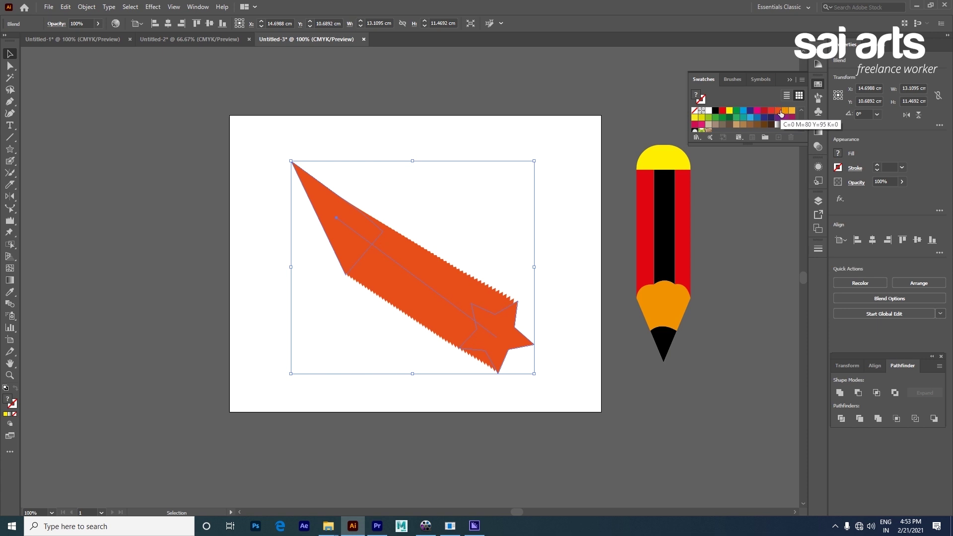
pyautogui.hotkey('ctrl', 'z')
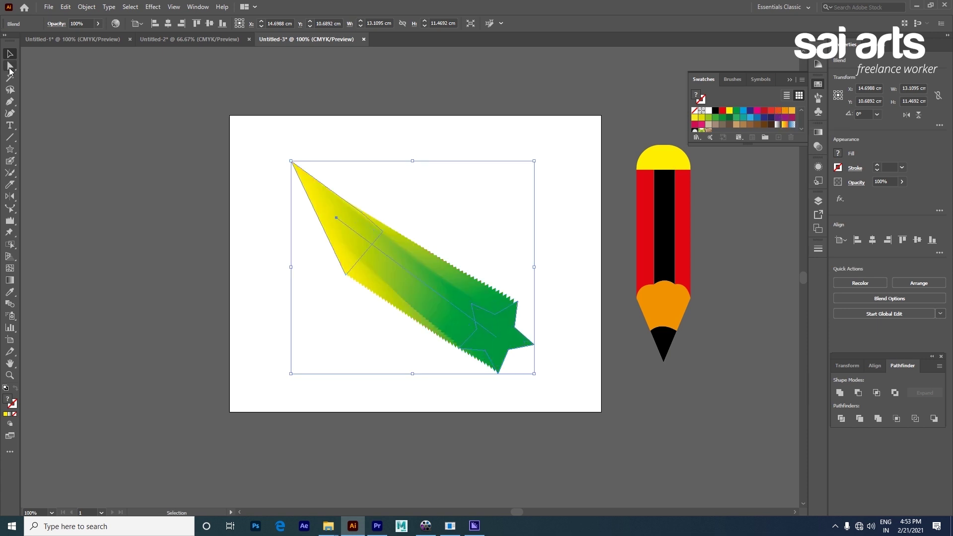
# Select only the star at the blend's end and fill it purple
pyautogui.click(10, 67)
pyautogui.click(531, 279)
pyautogui.click(503, 352)
pyautogui.click(778, 117)
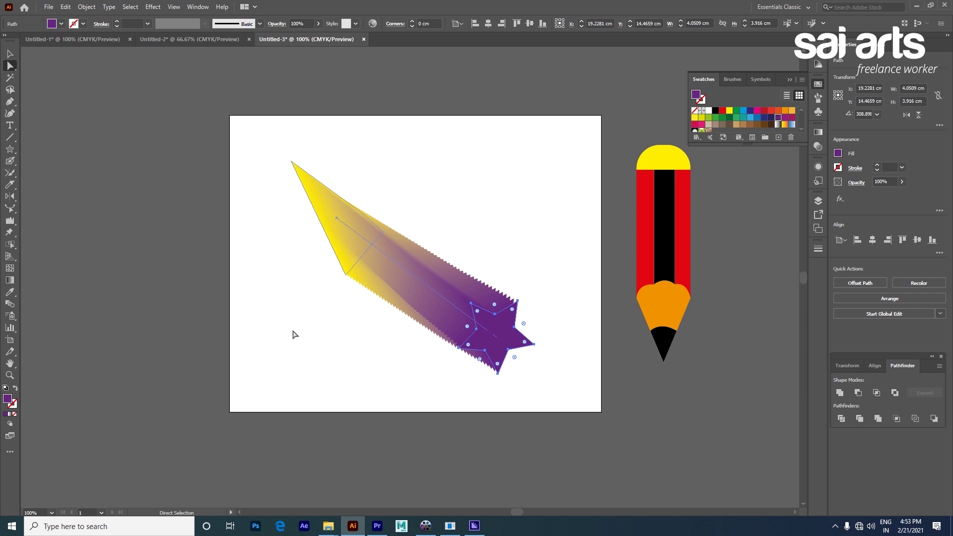
# Select the yellow-to-purple blend and delete it
pyautogui.click(10, 54)
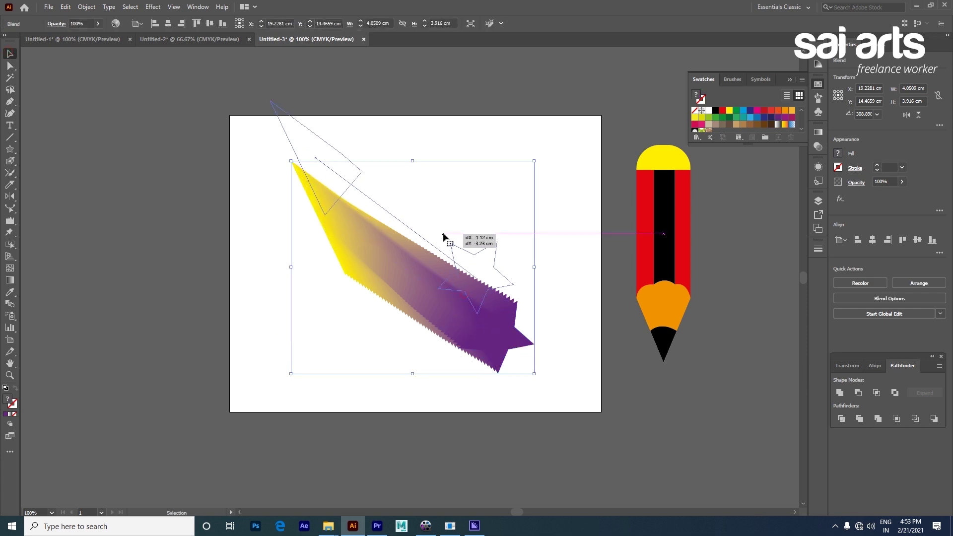
pyautogui.moveTo(464, 293); pyautogui.dragTo(417, 251)
pyautogui.press('Delete')
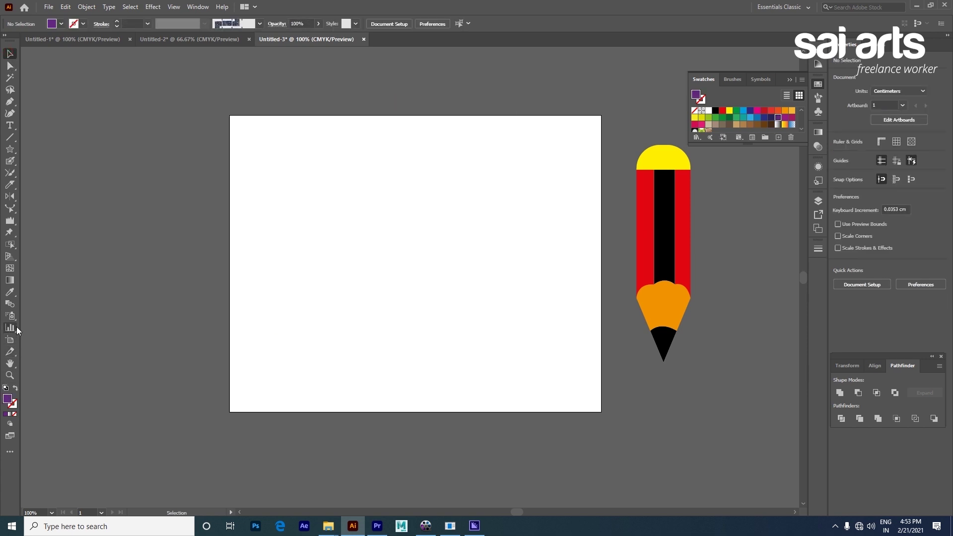
# Spray black ink-splash symbols across the artboard with the Symbol Sprayer
pyautogui.click(14, 317)
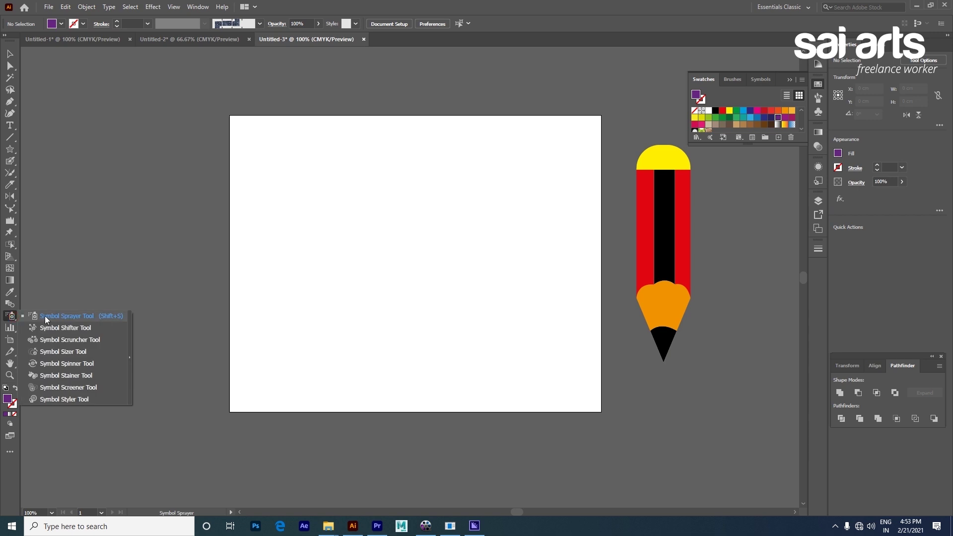
pyautogui.click(44, 316)
pyautogui.click(394, 238)
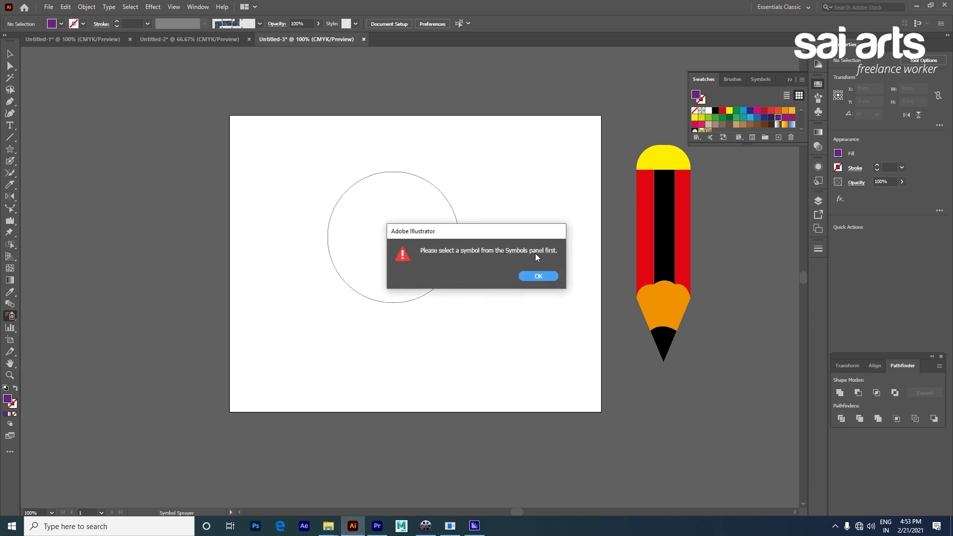
pyautogui.click(544, 277)
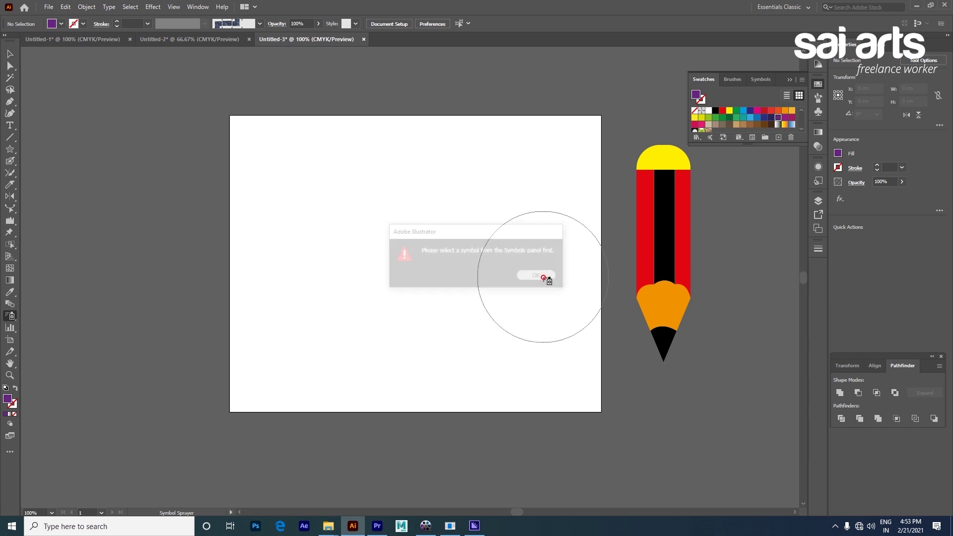
pyautogui.click(818, 112)
pyautogui.click(716, 98)
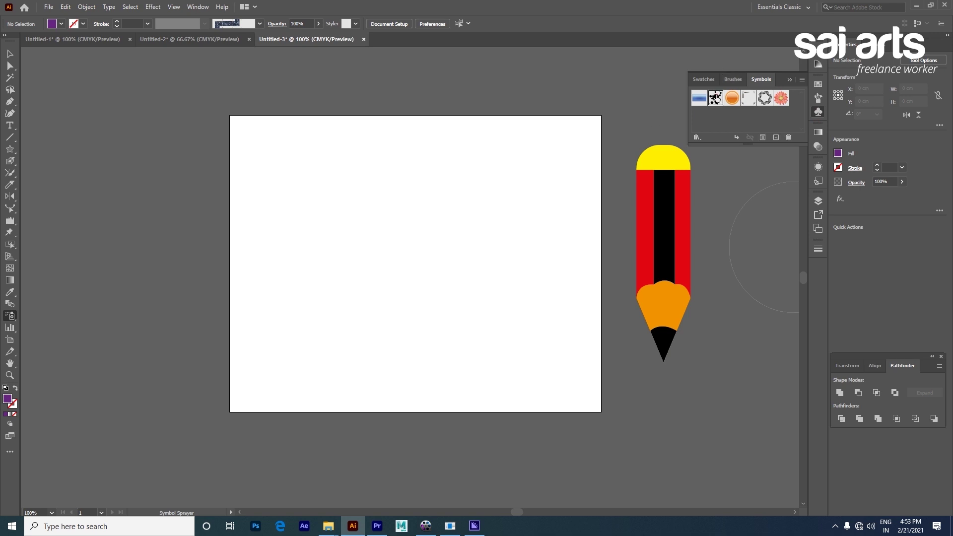
pyautogui.moveTo(394, 219)
pyautogui.mouseDown()
pyautogui.moveTo(441, 255)
pyautogui.moveTo(426, 278)
pyautogui.mouseUp()
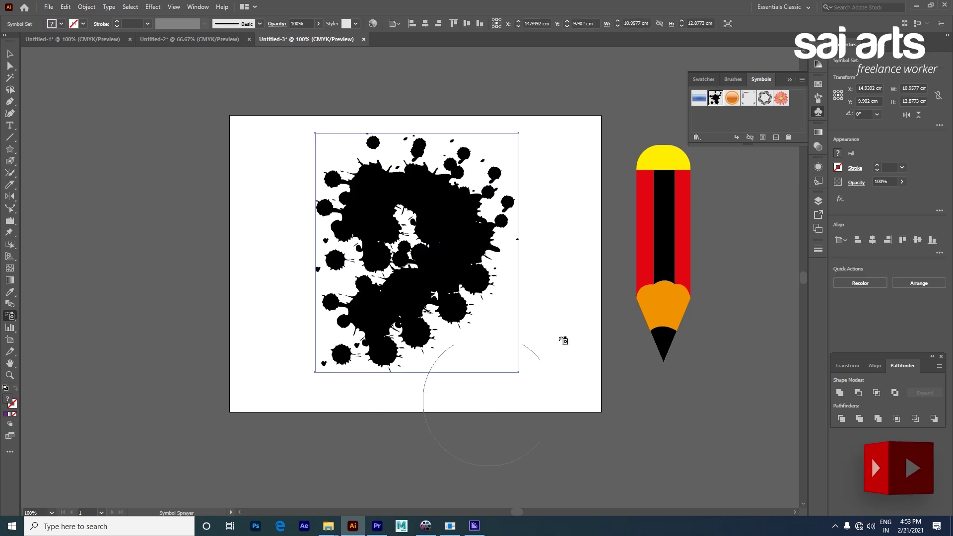
# Spray orange spheres at lower right and pink flowers at the left edge, then shift the flowers right
pyautogui.click(732, 98)
pyautogui.click(571, 343)
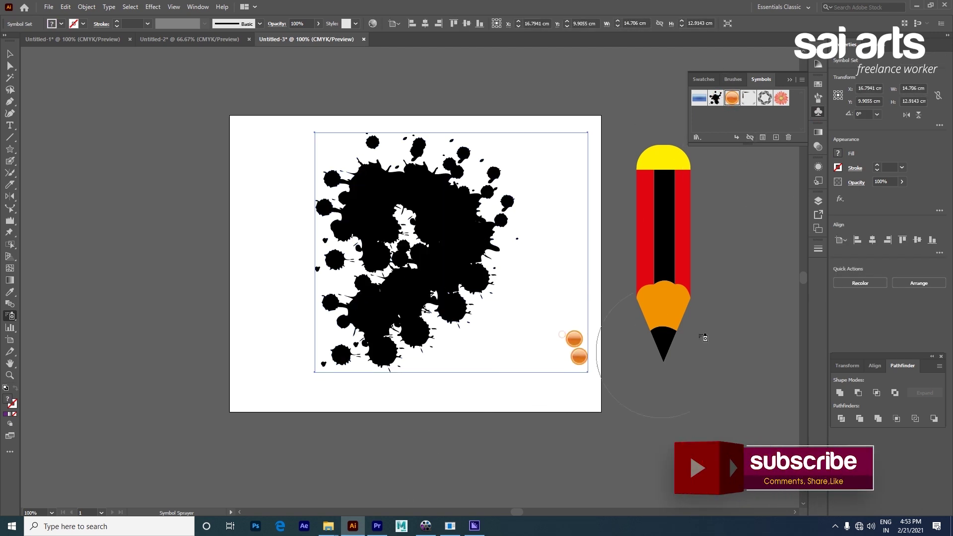
pyautogui.click(782, 97)
pyautogui.moveTo(222, 208); pyautogui.dragTo(214, 268)
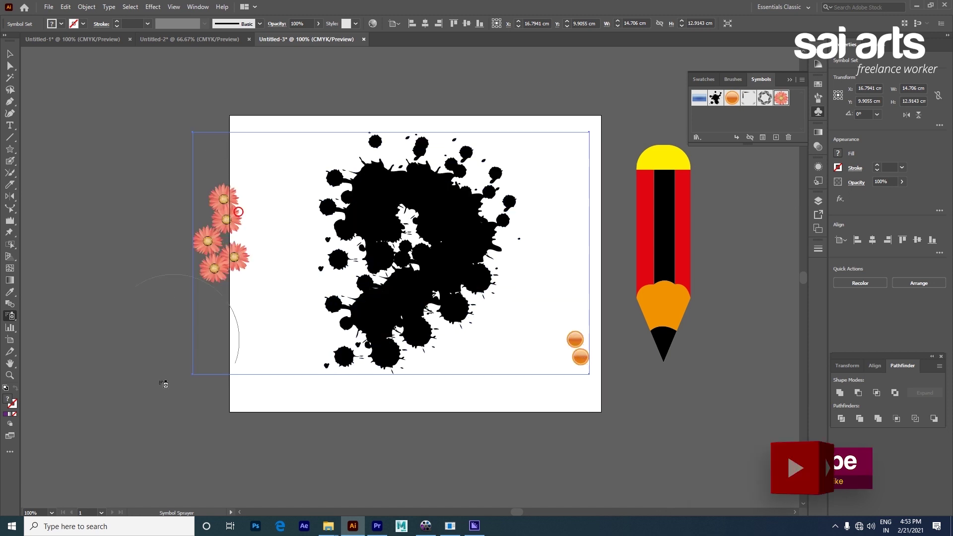
pyautogui.click(10, 316)
pyautogui.click(52, 332)
pyautogui.moveTo(234, 219)
pyautogui.mouseDown()
pyautogui.moveTo(344, 266)
pyautogui.moveTo(353, 259)
pyautogui.mouseUp()
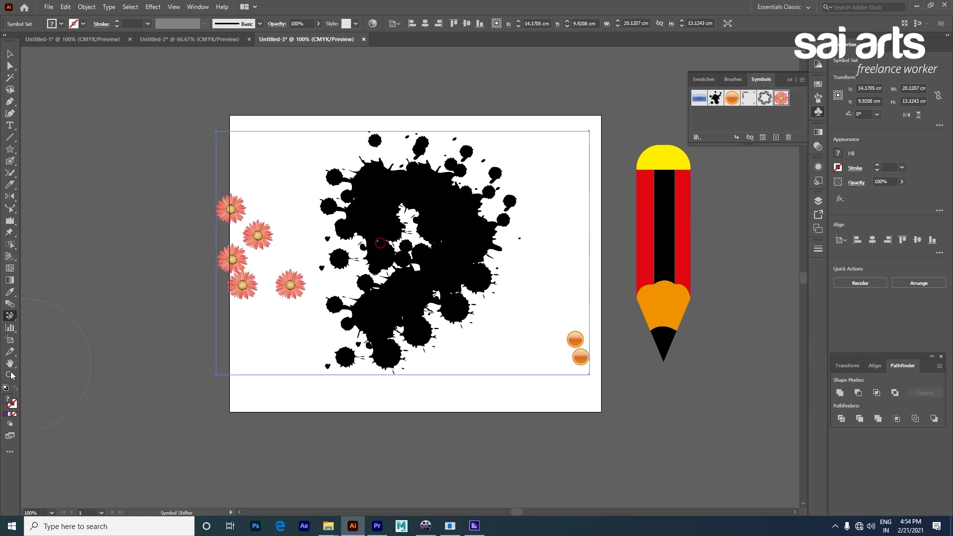
# Scrunch the flowers closer together and enlarge them with the Symbol Sizer
pyautogui.click(10, 316)
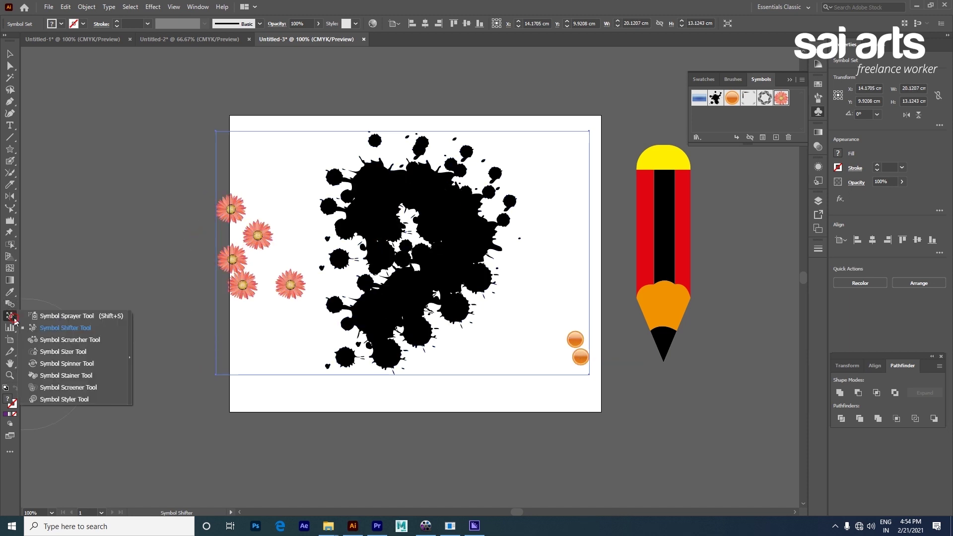
pyautogui.click(45, 340)
pyautogui.moveTo(273, 270); pyautogui.dragTo(263, 237)
pyautogui.moveTo(255, 242); pyautogui.dragTo(254, 243)
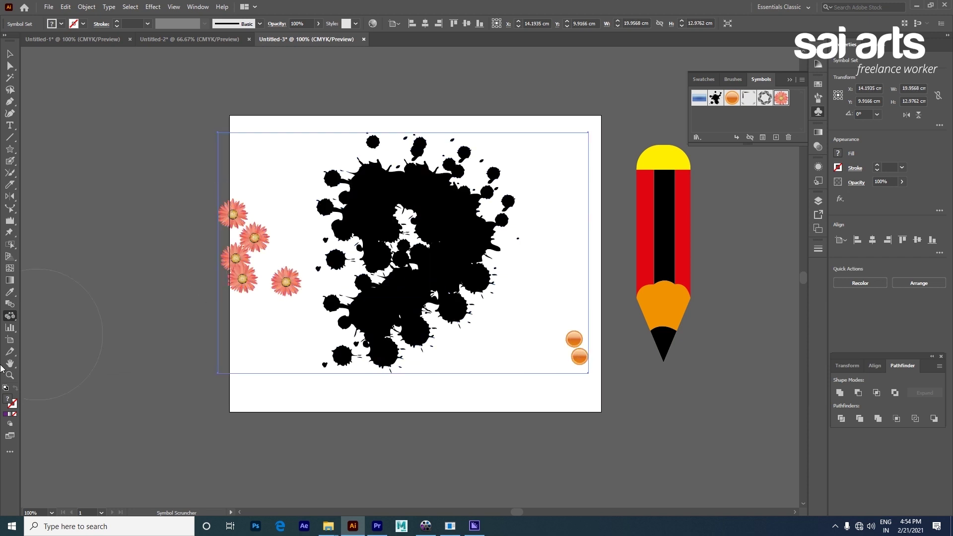
pyautogui.moveTo(14, 322); pyautogui.dragTo(54, 352)
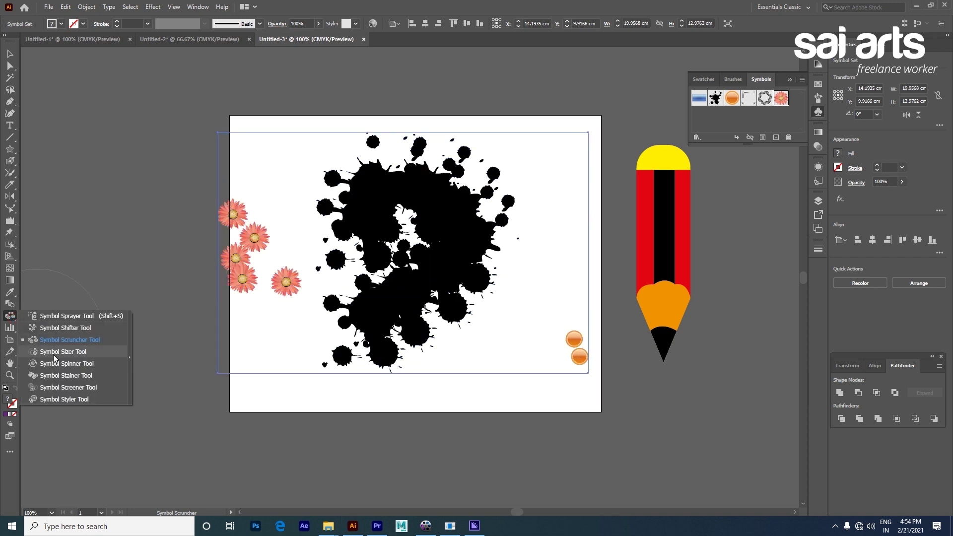
pyautogui.moveTo(235, 245); pyautogui.dragTo(251, 256)
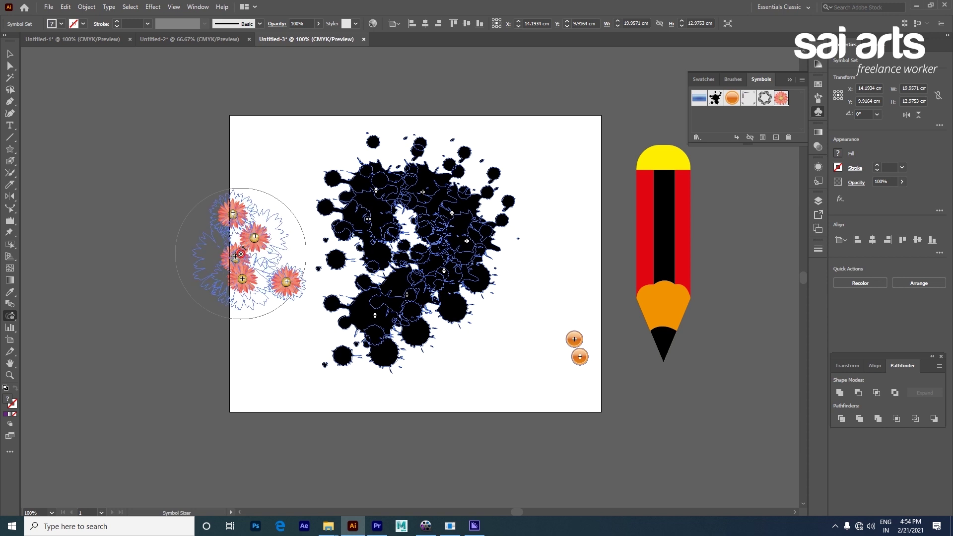
# Rotate the flowers with the Symbol Spinner and stain them purple
pyautogui.moveTo(10, 317); pyautogui.dragTo(53, 368)
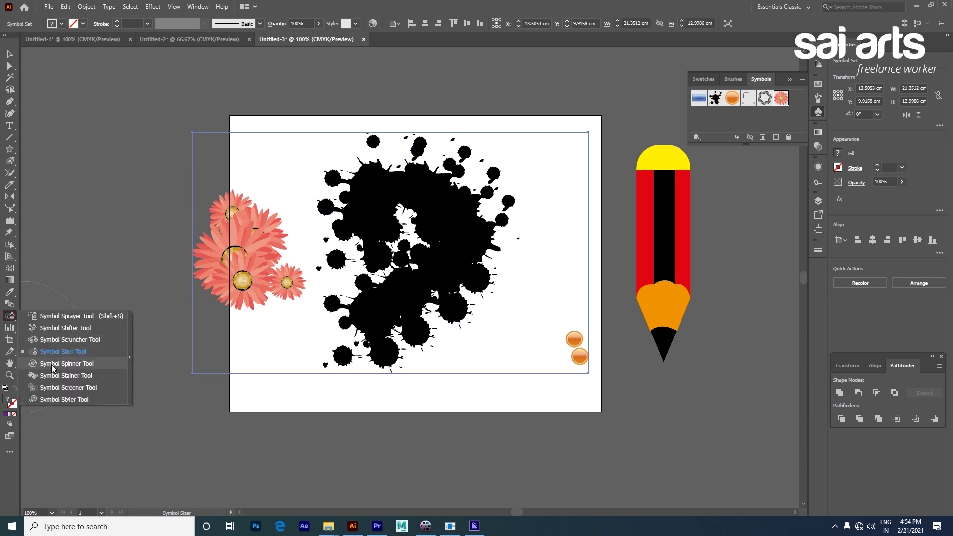
pyautogui.moveTo(278, 298); pyautogui.dragTo(307, 318)
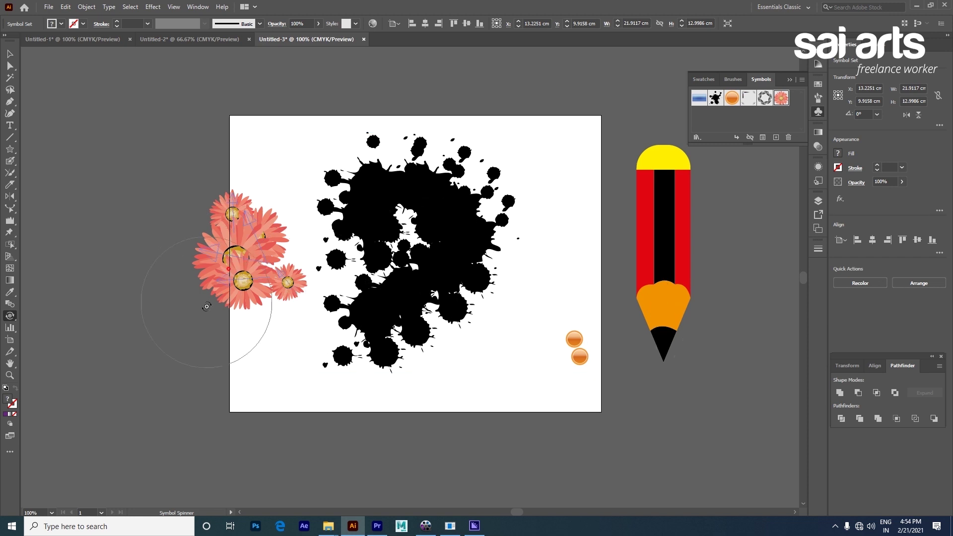
pyautogui.moveTo(224, 317); pyautogui.dragTo(229, 271)
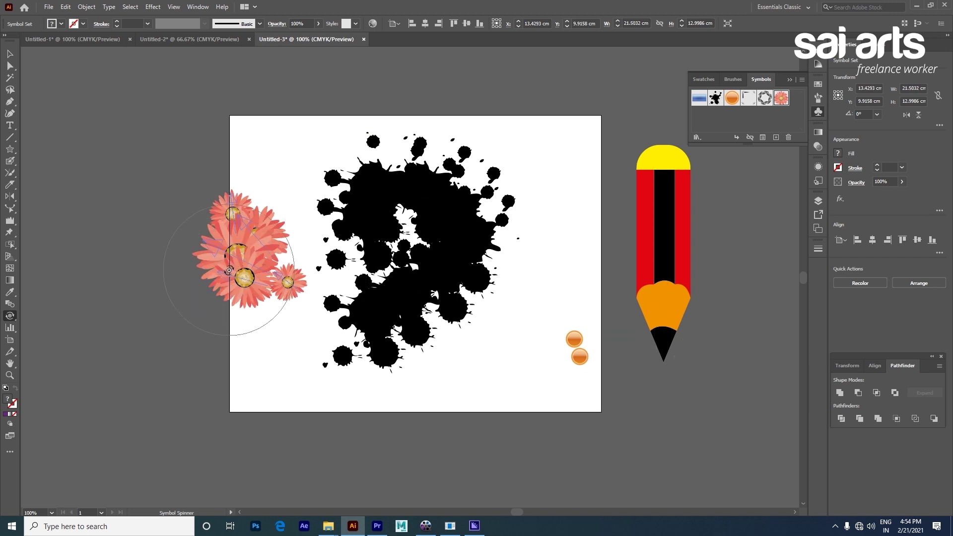
pyautogui.moveTo(10, 316); pyautogui.dragTo(57, 381)
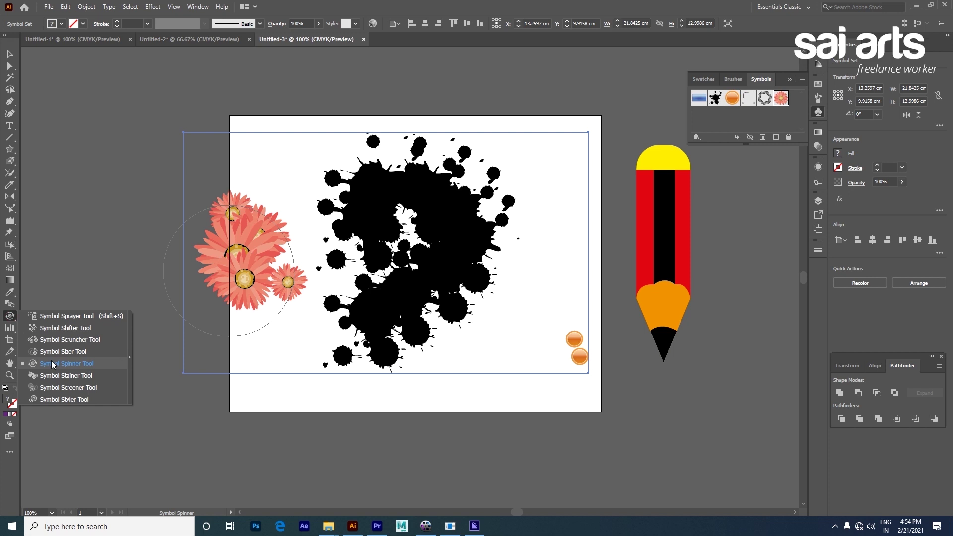
pyautogui.click(217, 313)
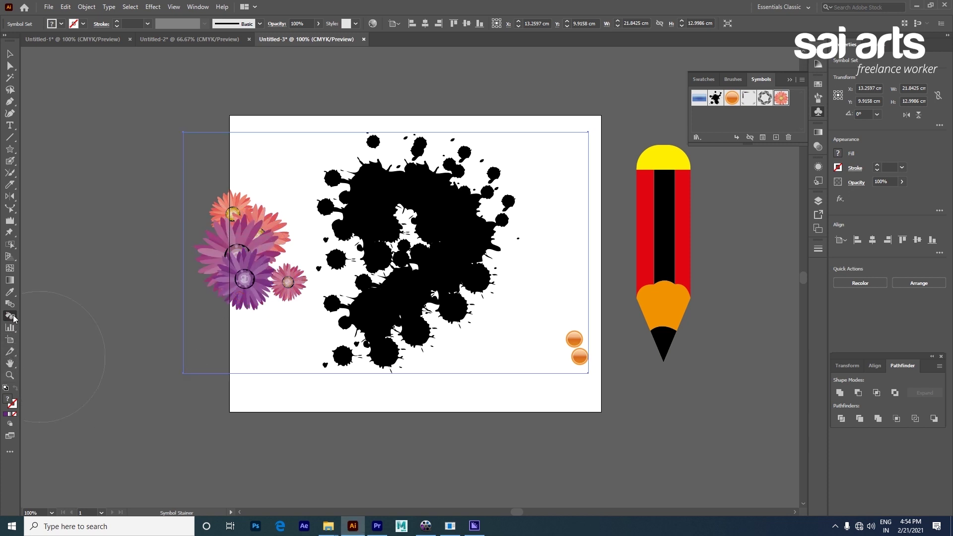
# Fade the flowers semi-transparent with the Symbol Screener
pyautogui.moveTo(14, 319); pyautogui.dragTo(56, 394)
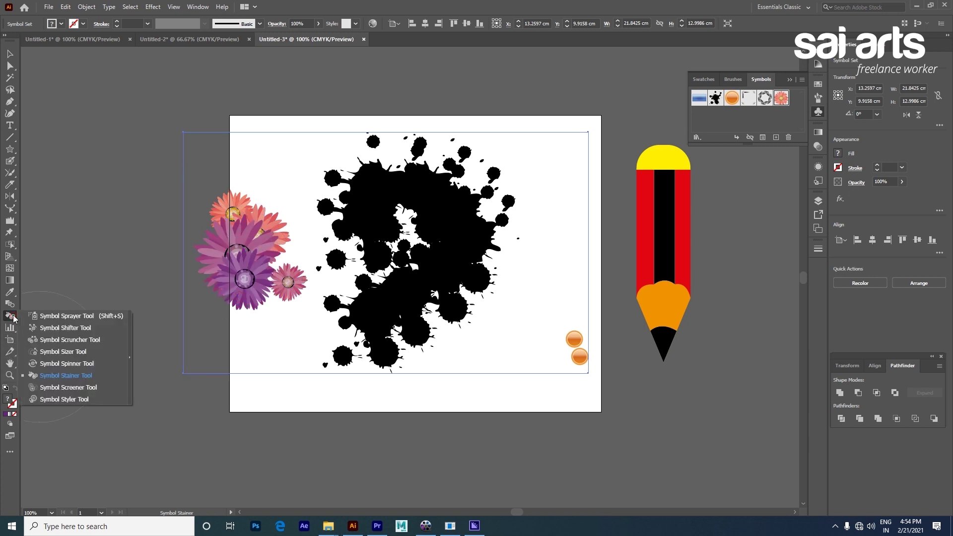
pyautogui.click(55, 391)
pyautogui.click(241, 293)
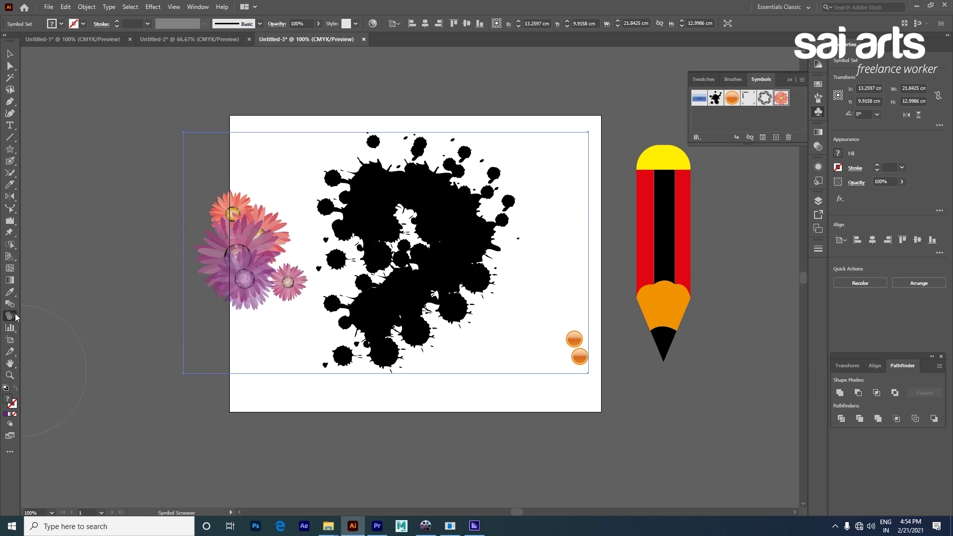
pyautogui.moveTo(14, 317); pyautogui.dragTo(56, 402)
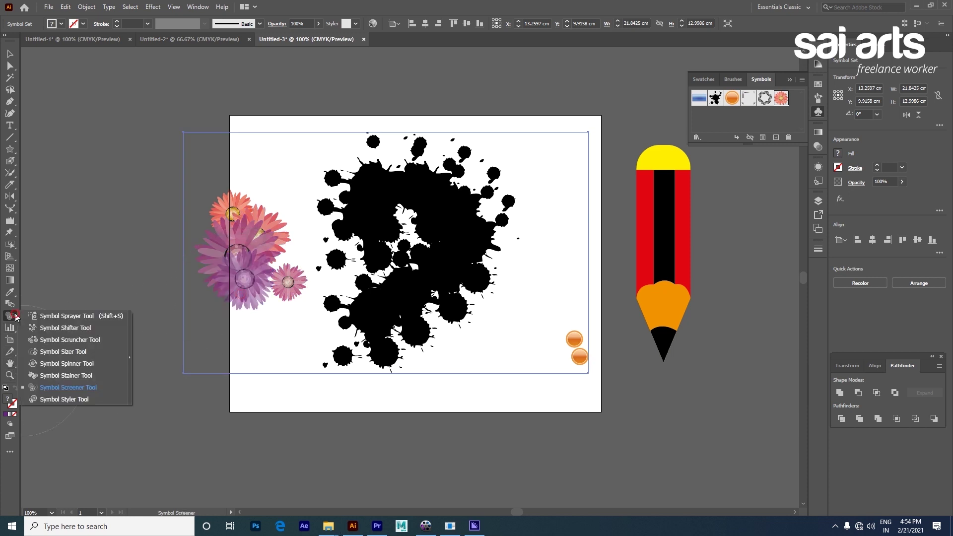
# Show the Graphic Styles panel and brush a yellow-green style onto the flowers
pyautogui.click(261, 247)
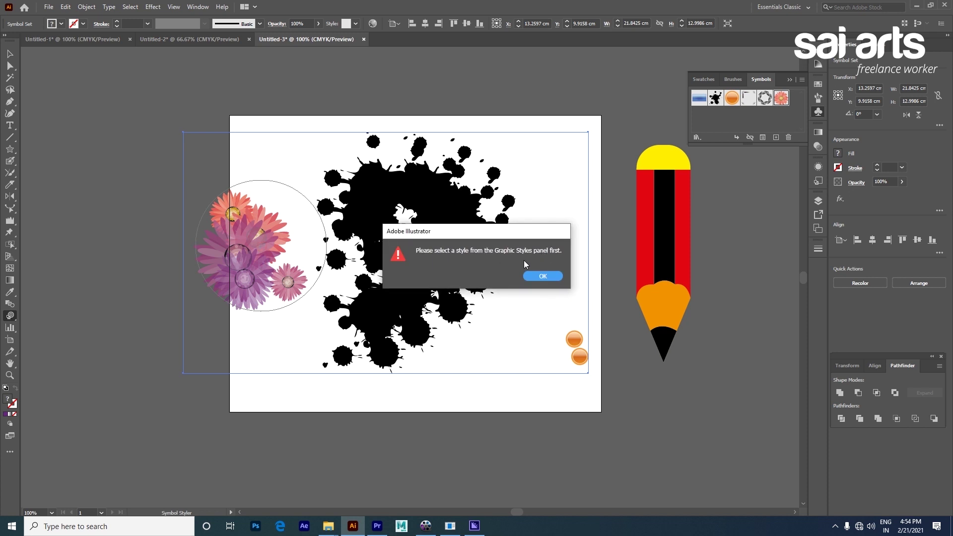
pyautogui.click(537, 277)
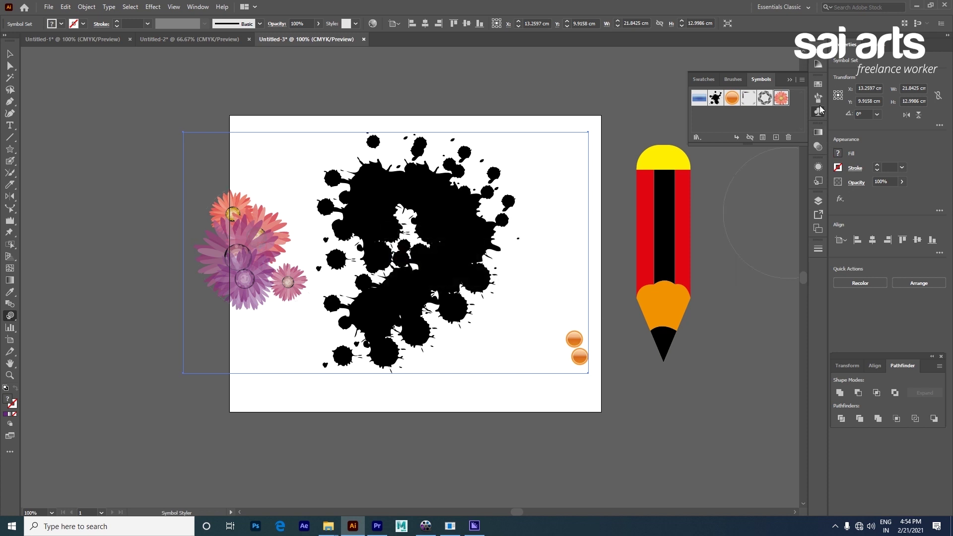
pyautogui.click(201, 11)
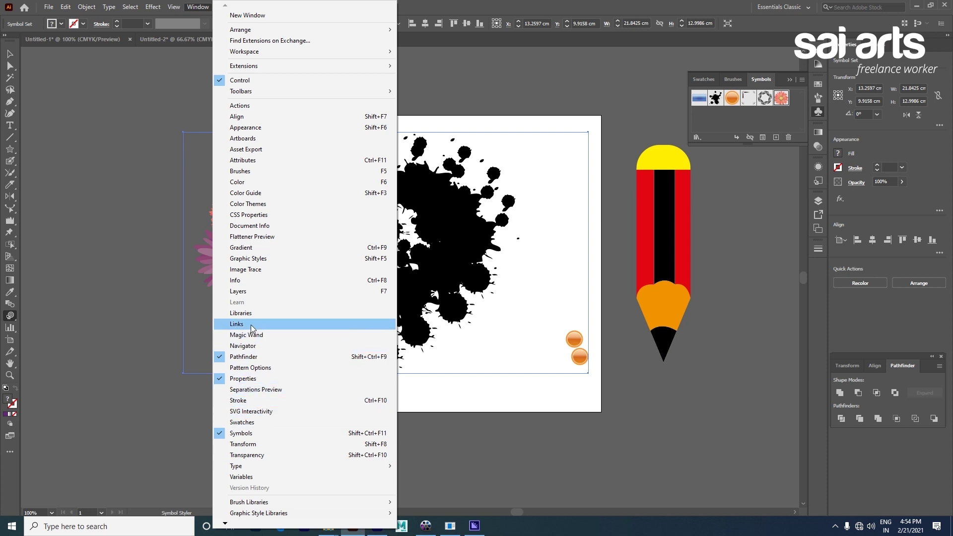
pyautogui.click(259, 259)
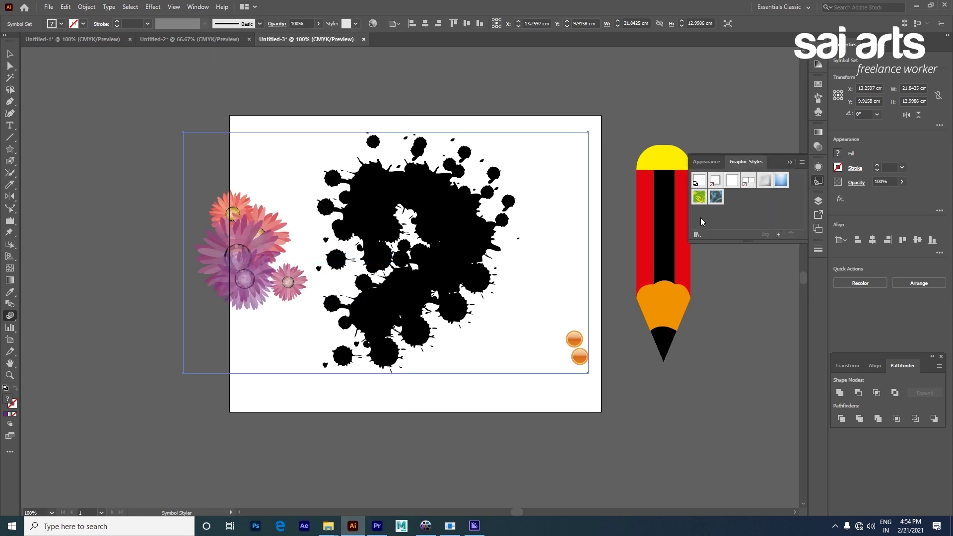
pyautogui.click(262, 281)
pyautogui.moveTo(262, 281); pyautogui.dragTo(239, 307)
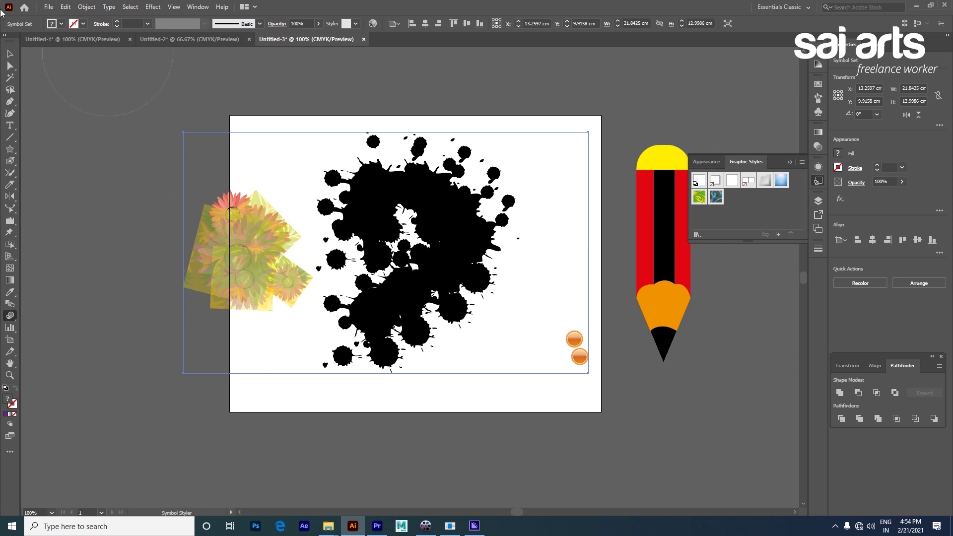
# Delete the sprayed splatter, flowers and spheres, then the pencil beside the artboard
pyautogui.click(10, 54)
pyautogui.moveTo(180, 156); pyautogui.dragTo(605, 386)
pyautogui.press('Delete')
pyautogui.moveTo(593, 129); pyautogui.dragTo(702, 371)
pyautogui.press('Delete')
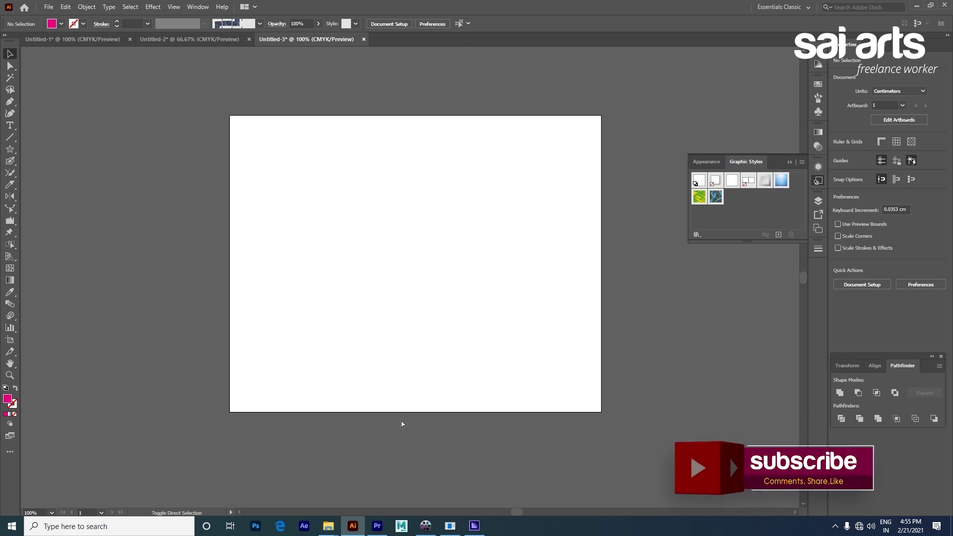
pyautogui.hotkey('alt', 'shift')
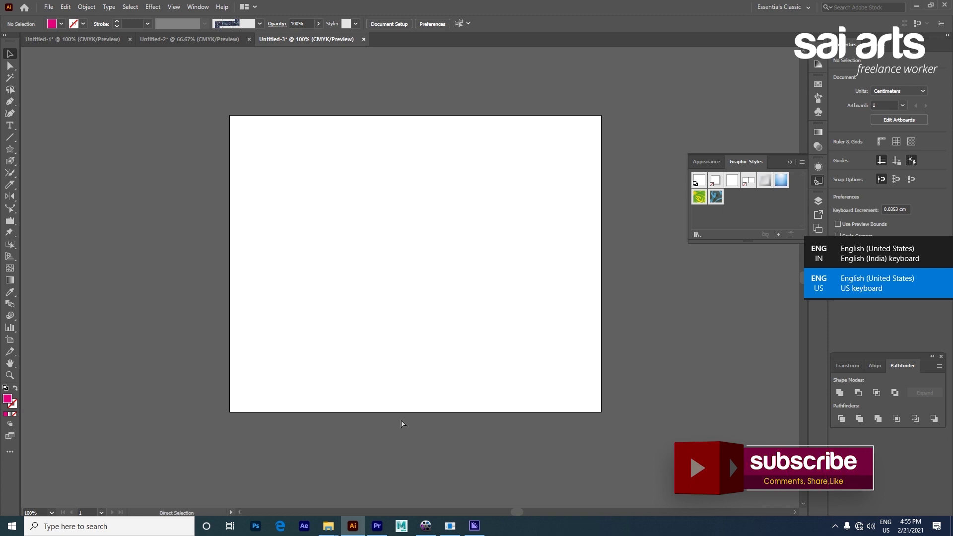